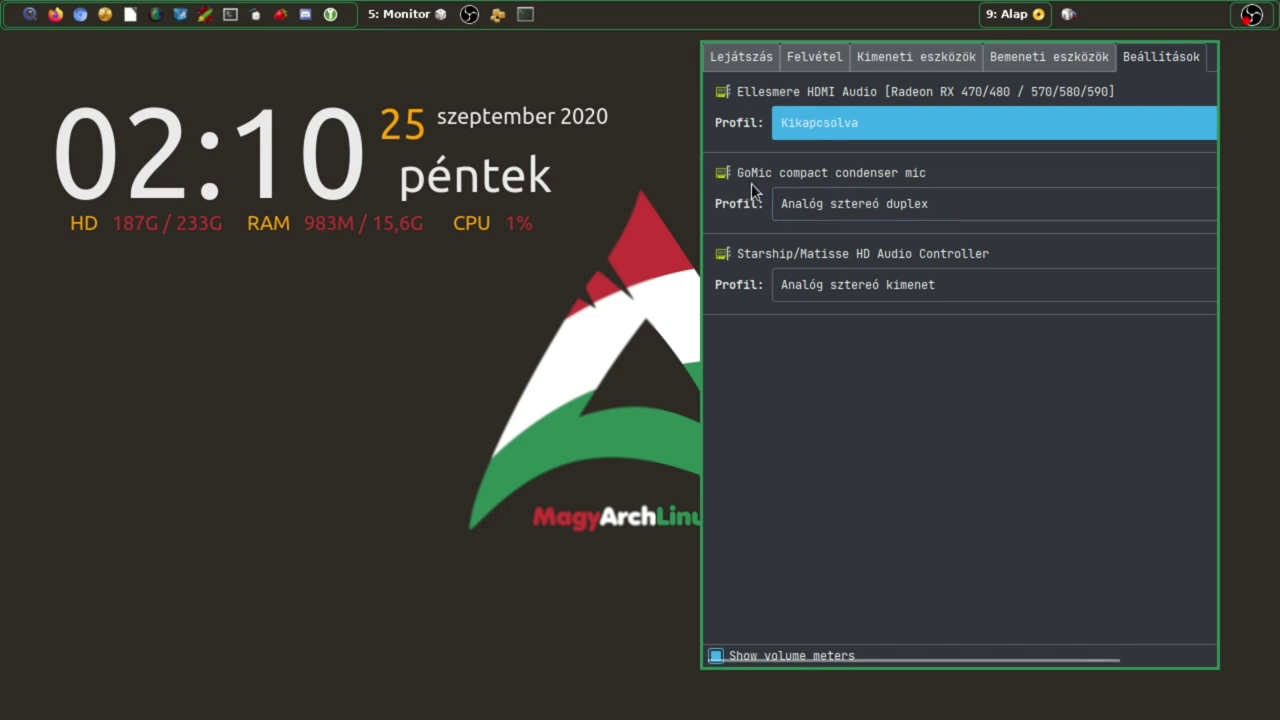
# - Choose the Analóg sztereó duplex profile for the GoMic compact condenser mic and check the device among the input devices
pyautogui.click(843, 205)
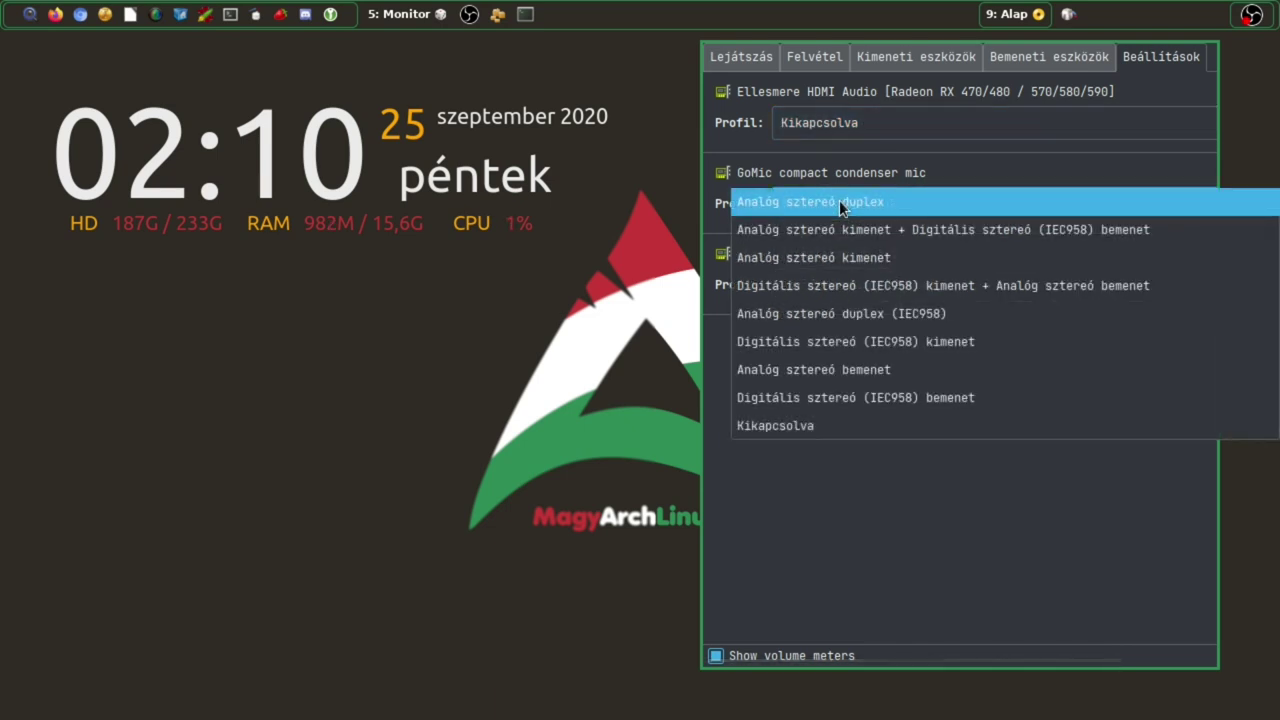
pyautogui.click(843, 205)
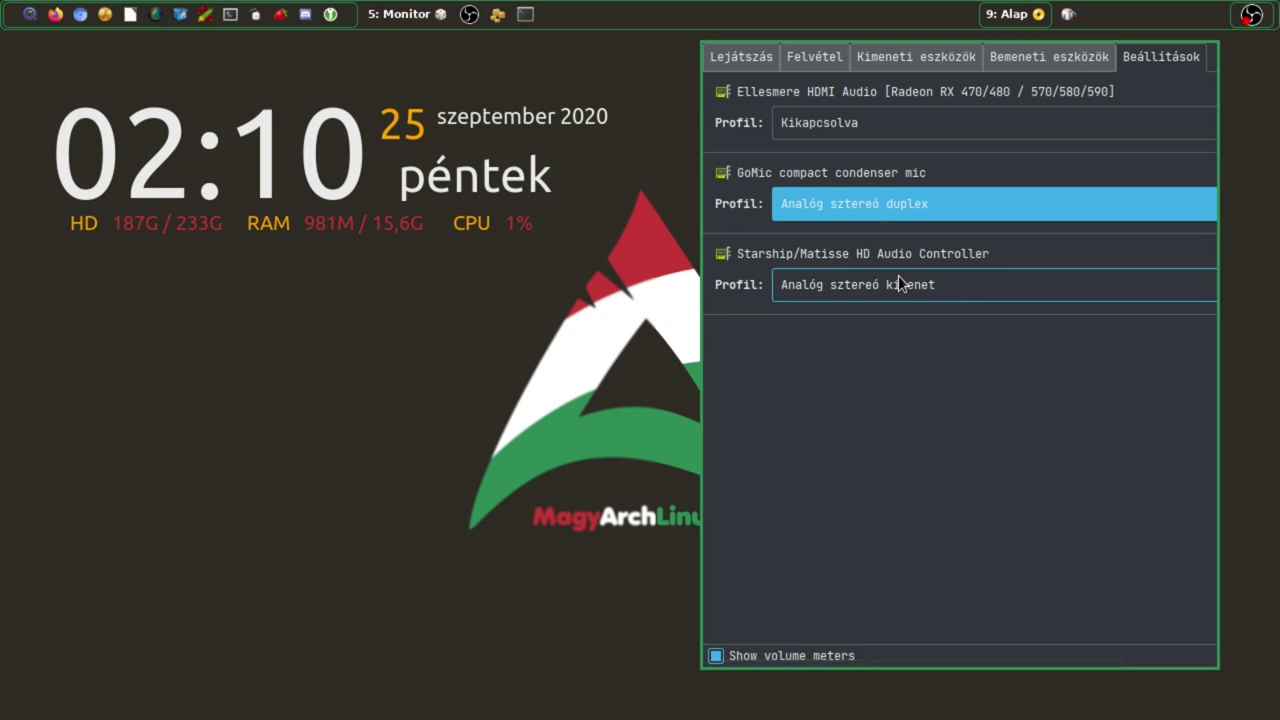
pyautogui.click(1065, 58)
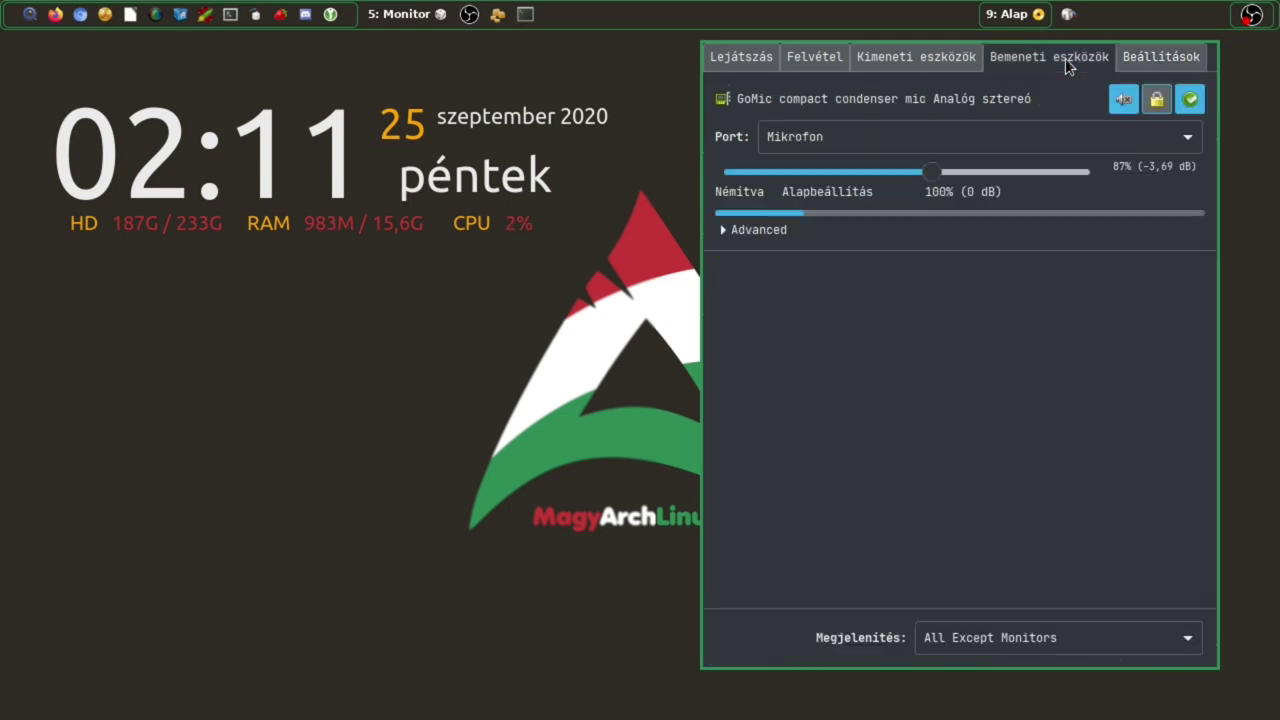
pyautogui.click(1153, 59)
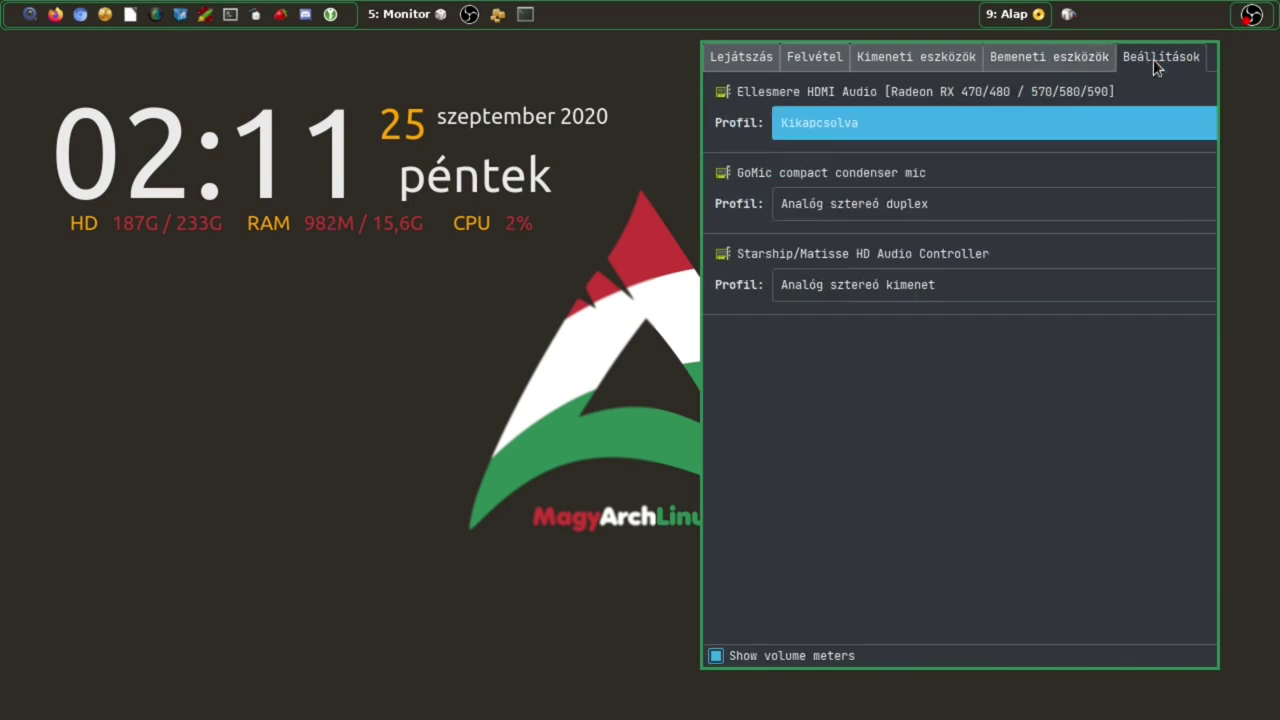
pyautogui.click(1047, 57)
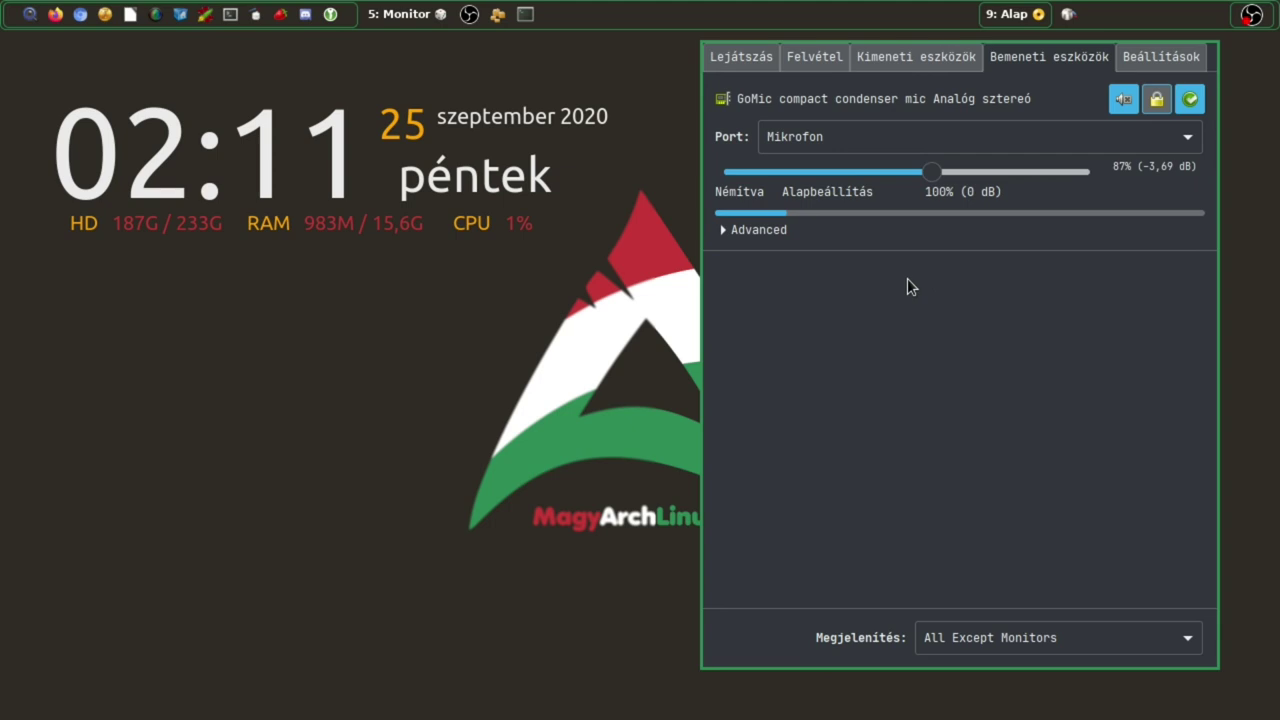
# - Keep the GoMic input on the Mikrofon port and set its volume to 100% (0 dB)
pyautogui.click(980, 138)
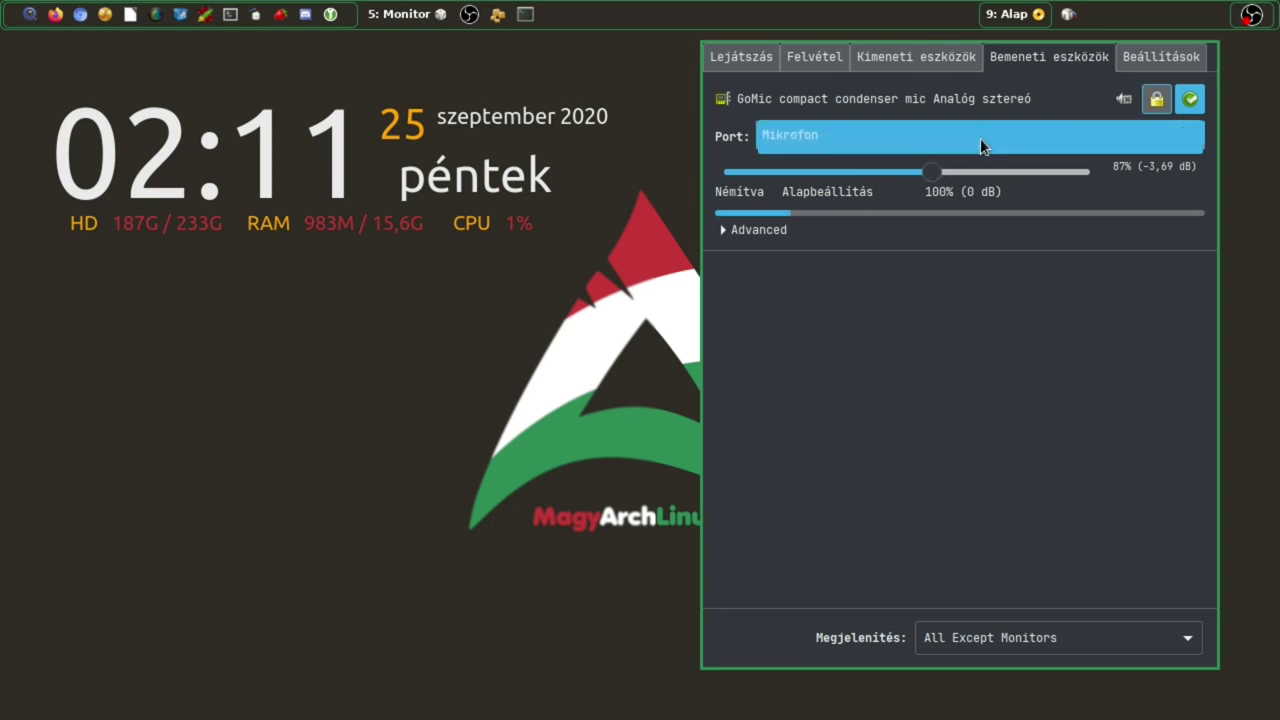
pyautogui.moveTo(940, 172)
pyautogui.mouseDown()
pyautogui.moveTo(877, 172)
pyautogui.moveTo(924, 174)
pyautogui.mouseUp()
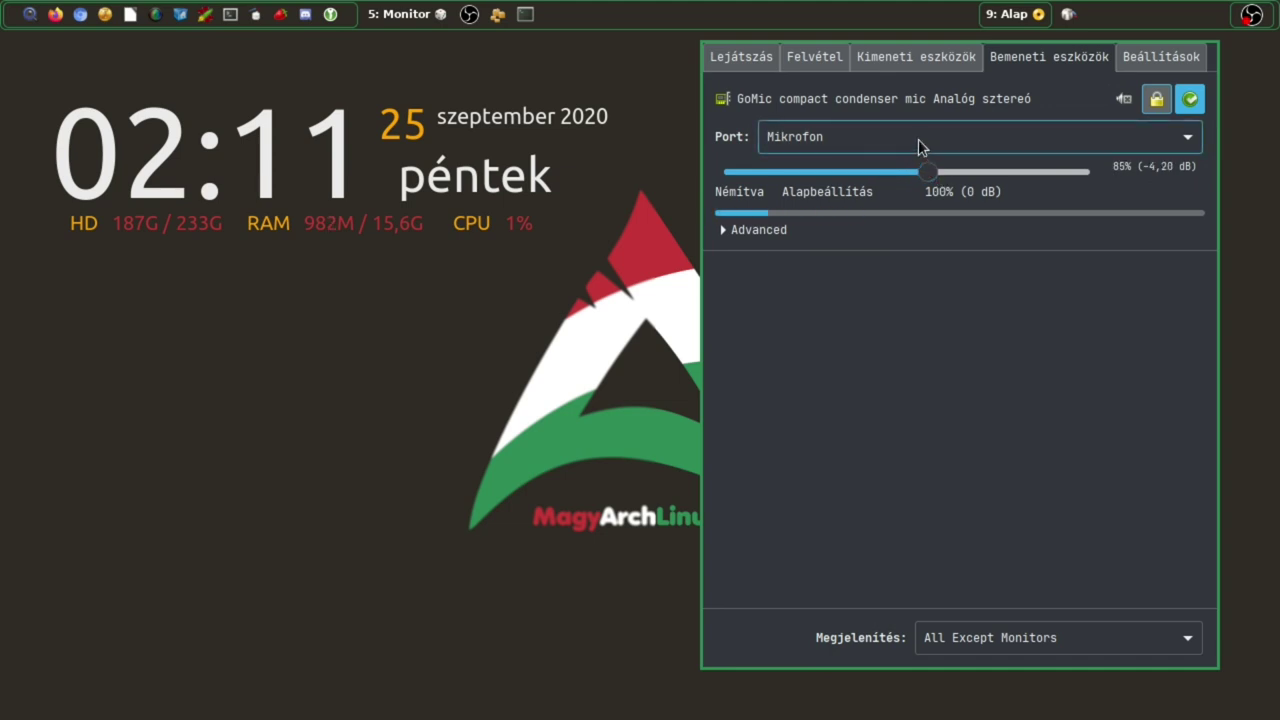
pyautogui.moveTo(929, 175); pyautogui.dragTo(963, 176)
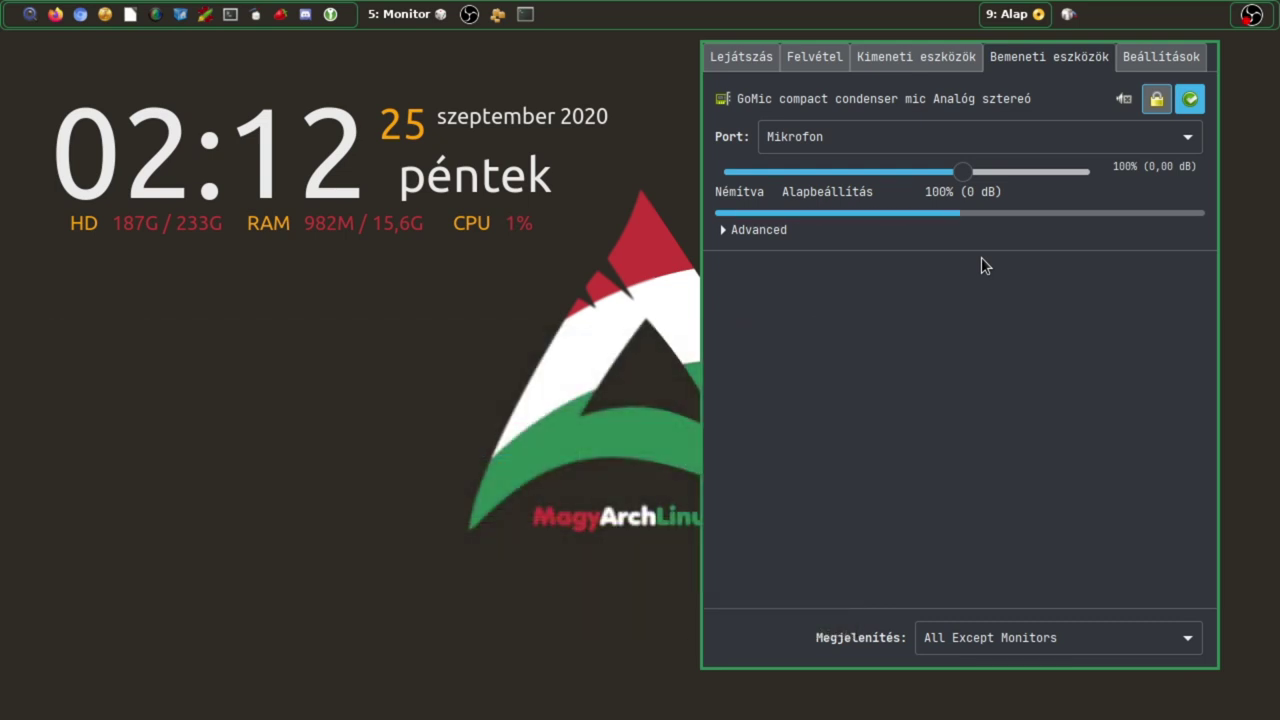
# - Examine the Starship/Matisse output device's advanced latency setting and its separate channel volumes, leaving the channels locked together
pyautogui.click(921, 60)
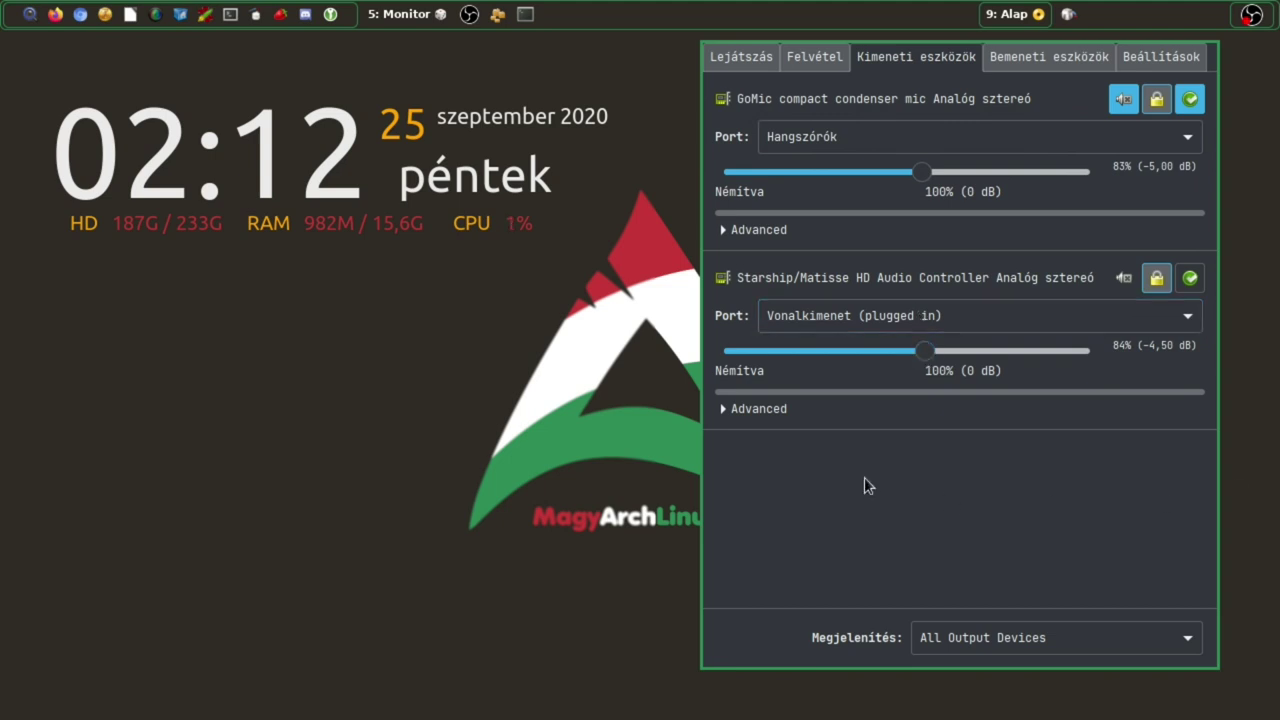
pyautogui.click(724, 412)
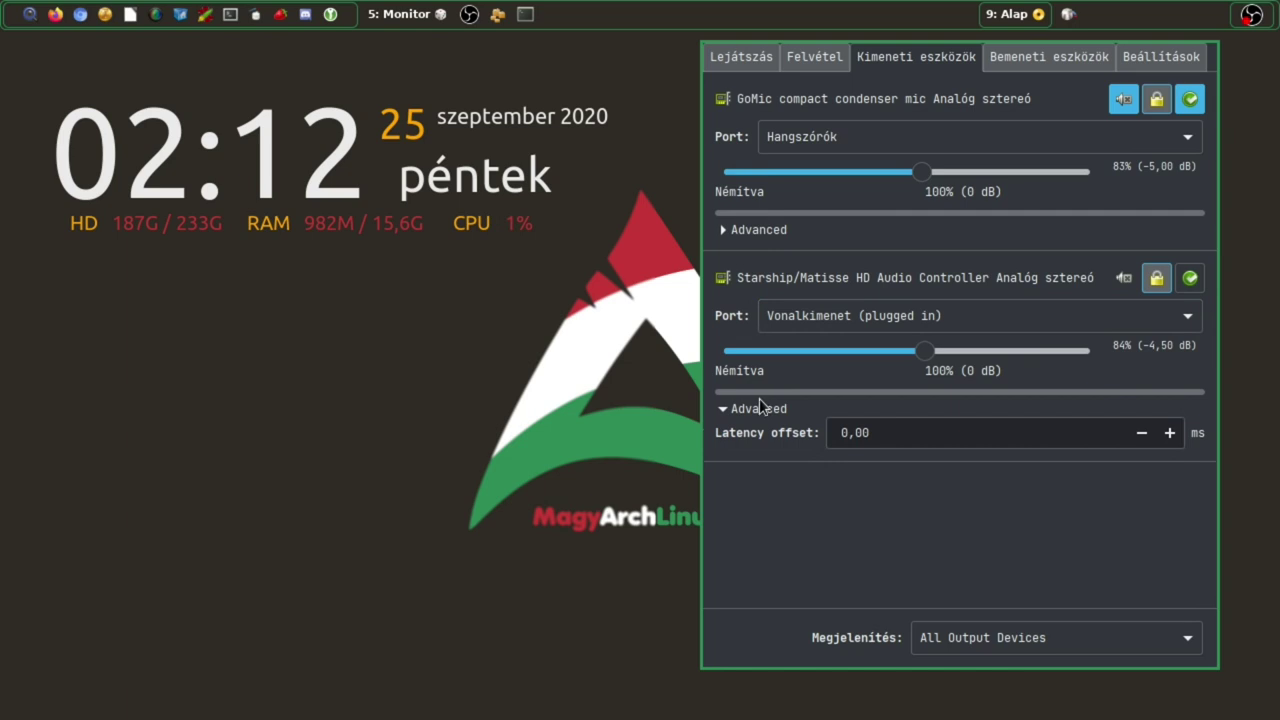
pyautogui.click(724, 410)
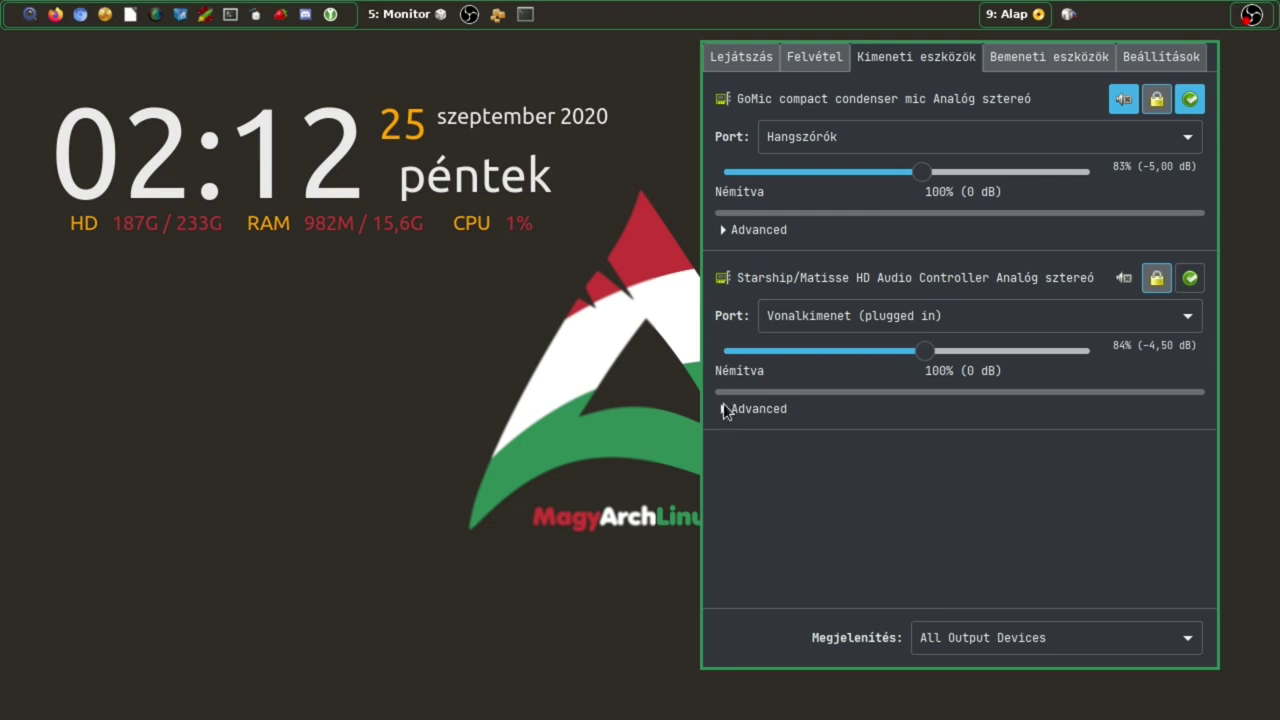
pyautogui.click(1157, 280)
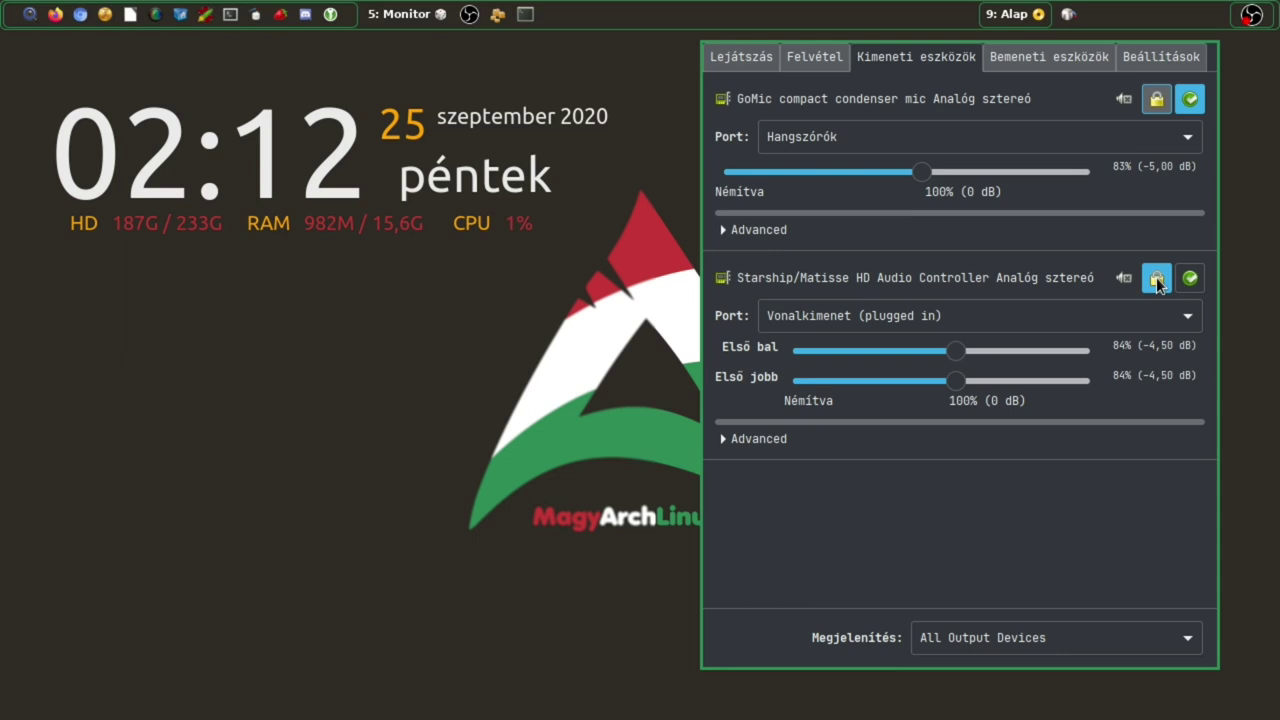
pyautogui.click(1157, 280)
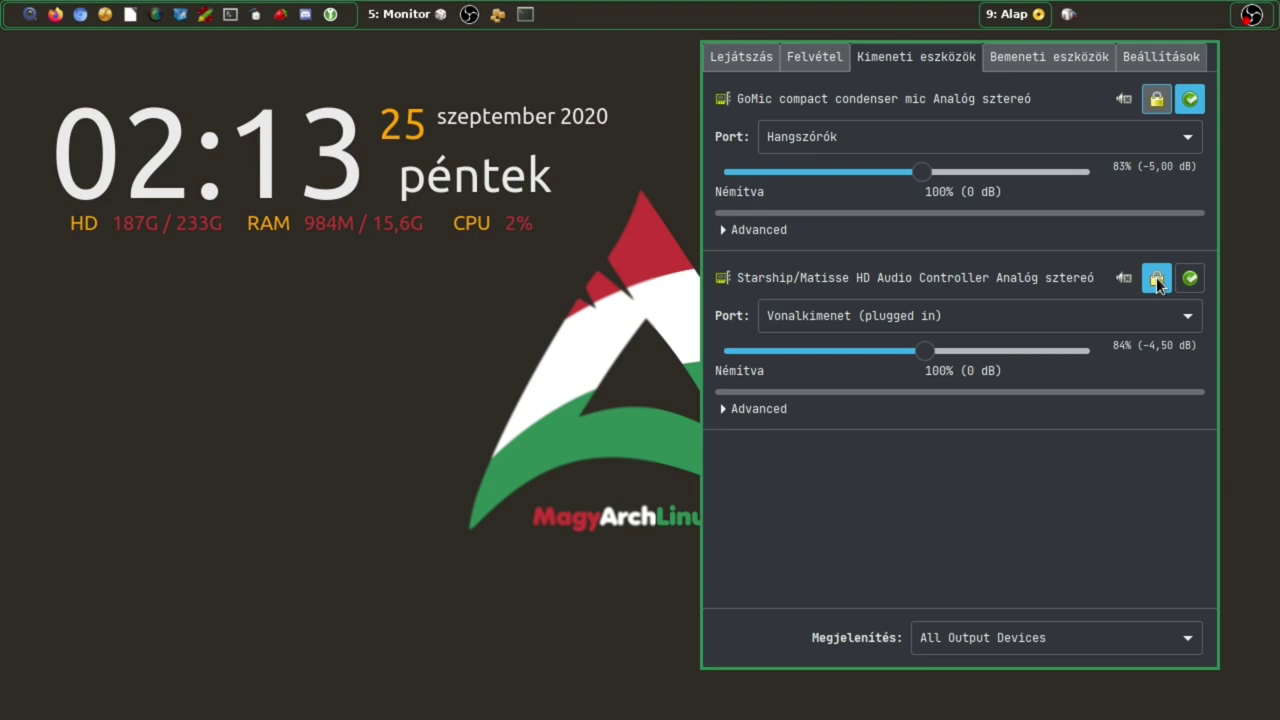
# - Select GoMic compact condenser mic Analóg sztereó as the recording source for the OBS Mikrofon/Aux stream
pyautogui.click(817, 60)
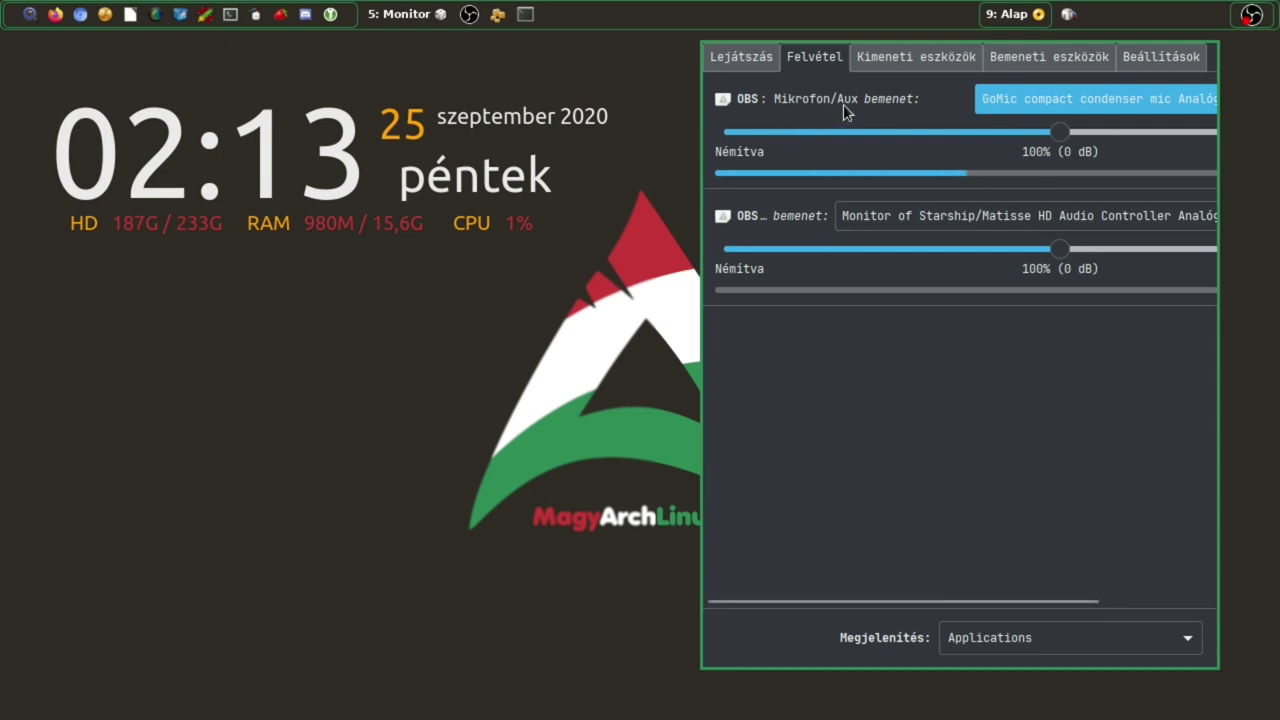
pyautogui.click(1142, 100)
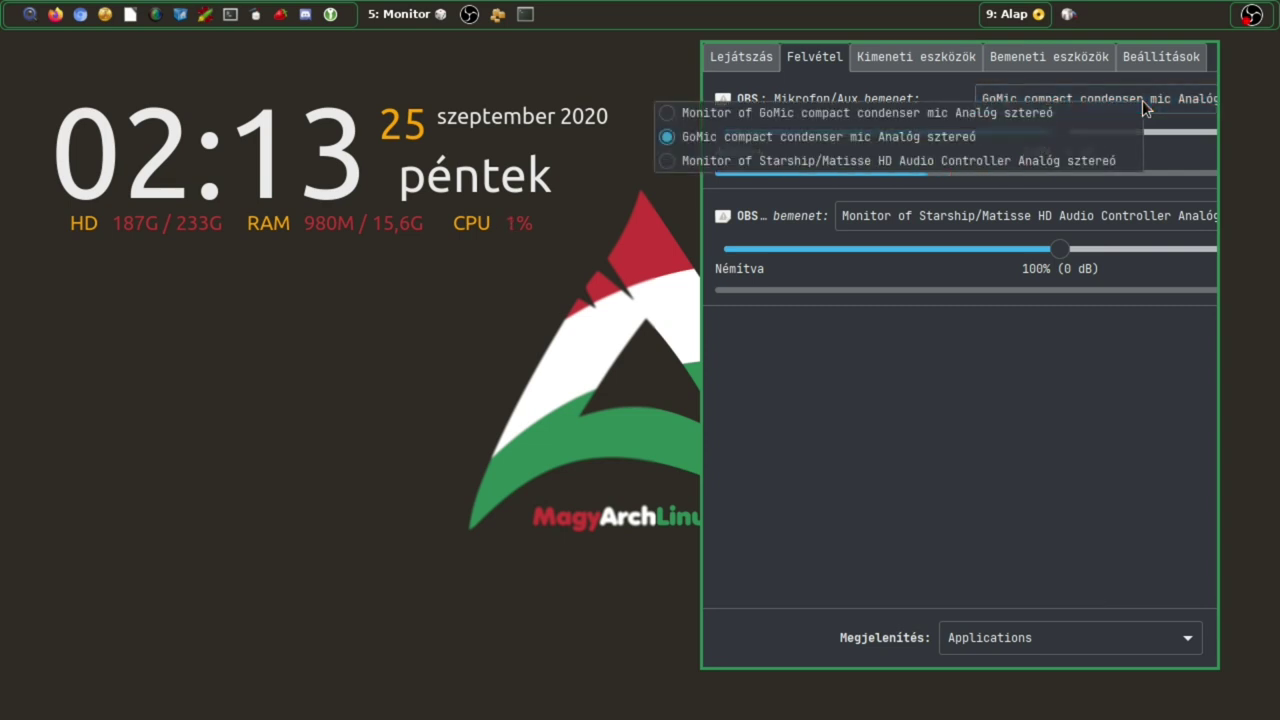
pyautogui.click(1041, 136)
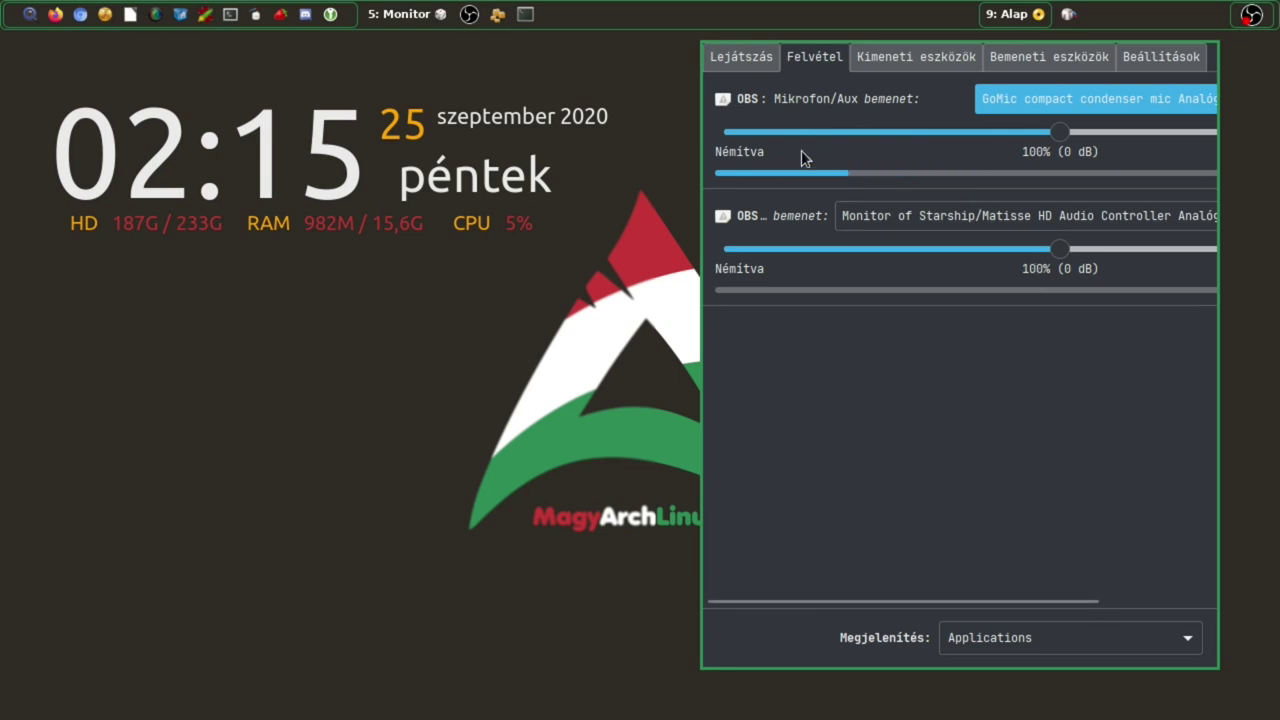
# - Route the OBS-Monitor playback stream to GoMic compact condenser mic Analóg sztereó
pyautogui.click(738, 56)
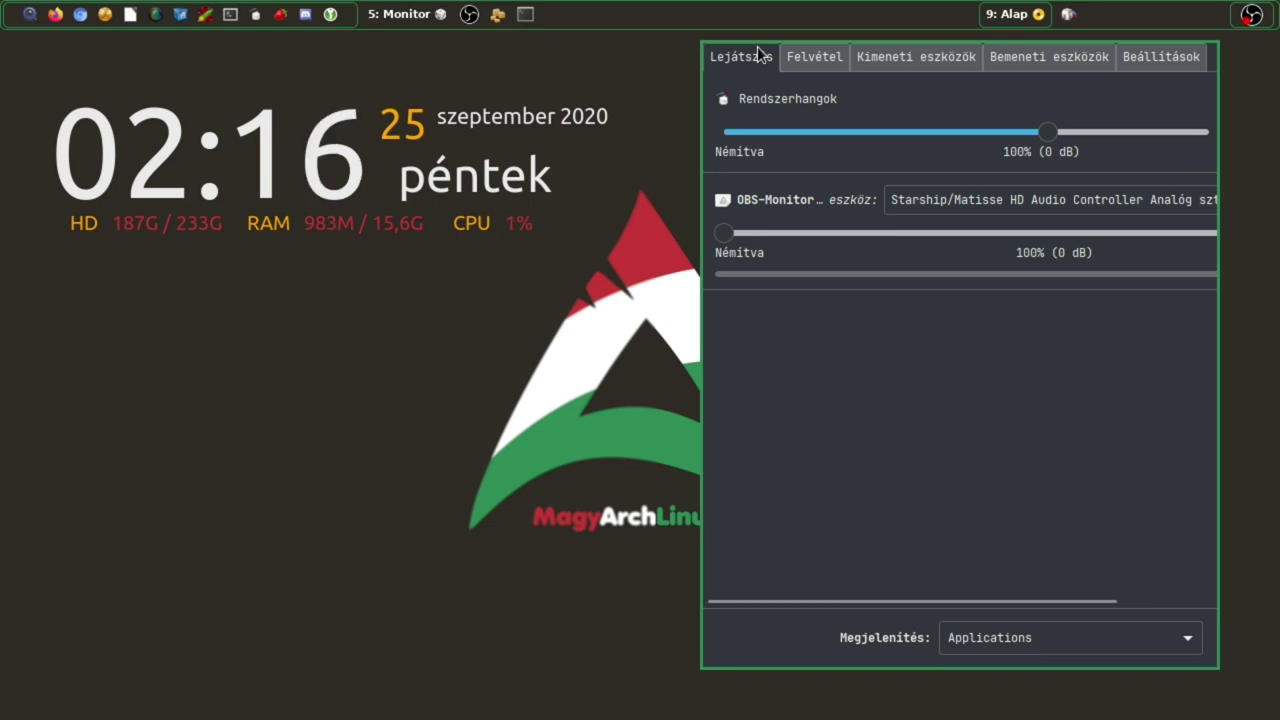
pyautogui.click(1017, 206)
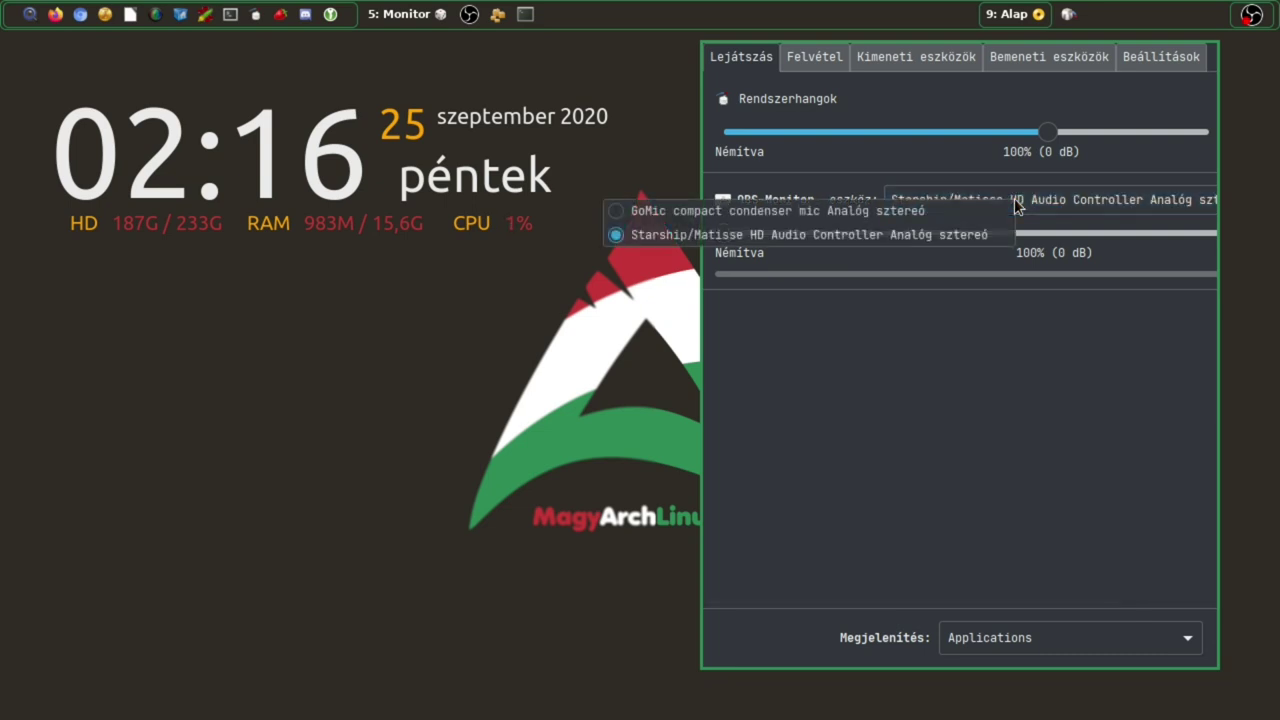
pyautogui.click(1012, 210)
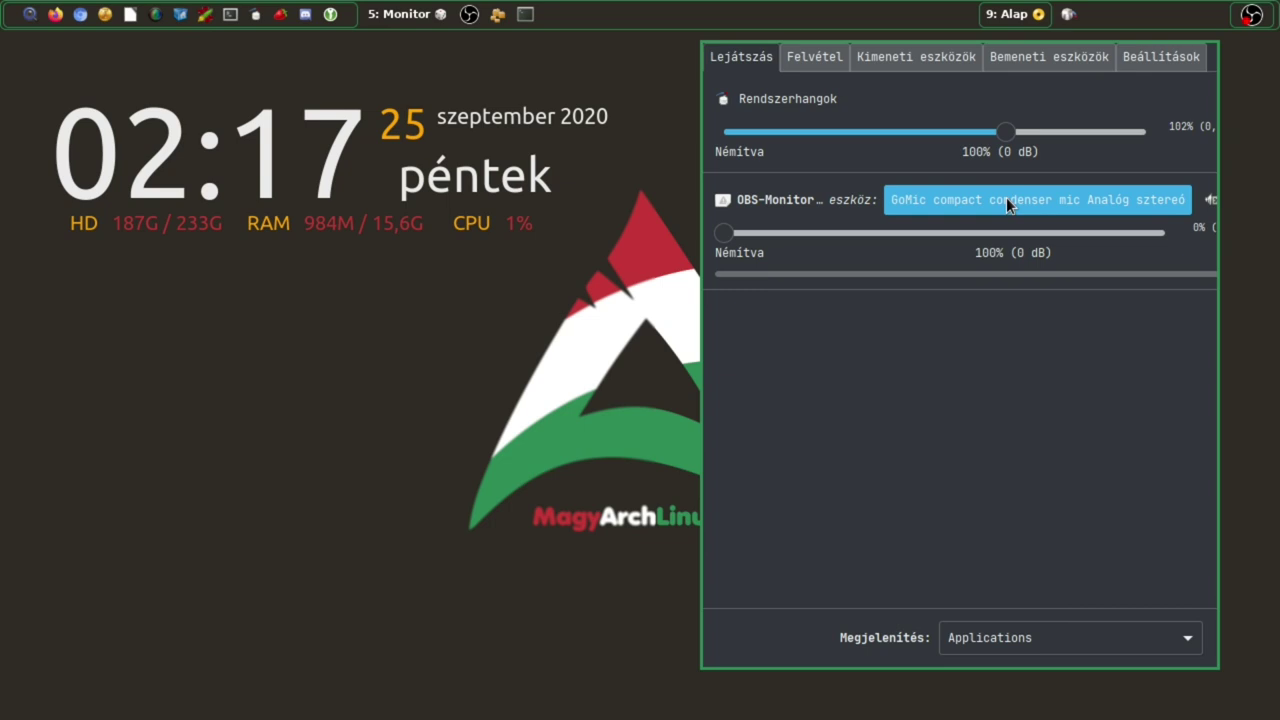
pyautogui.click(1071, 204)
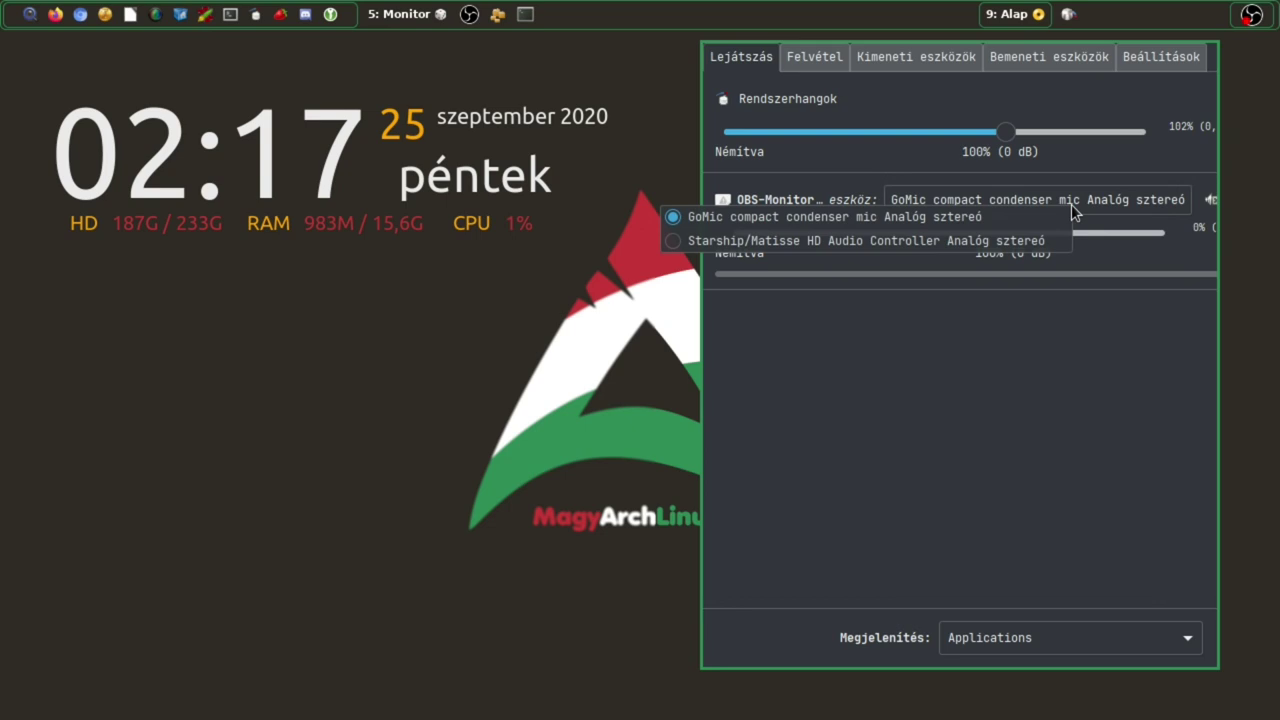
pyautogui.click(920, 375)
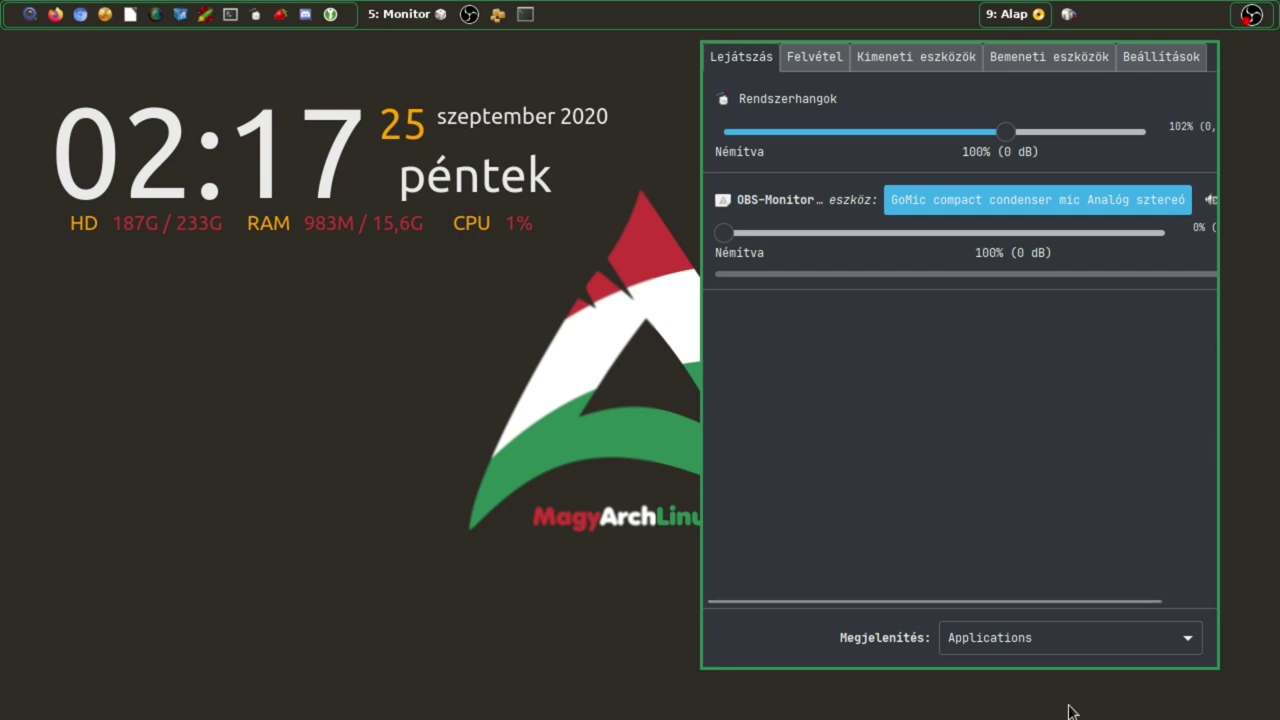
# - Try out muting the OBS-Monitor playback stream and restore its sound
pyautogui.moveTo(998, 600); pyautogui.dragTo(1072, 600)
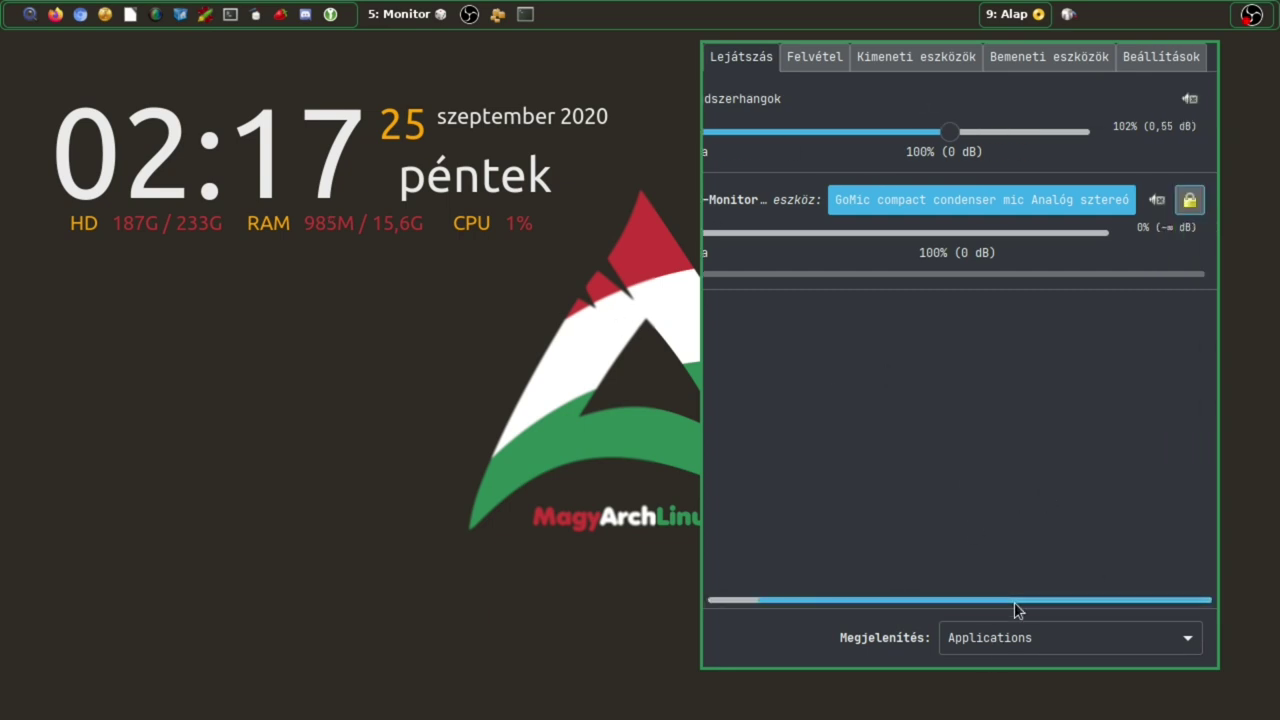
pyautogui.moveTo(1012, 600); pyautogui.dragTo(853, 604)
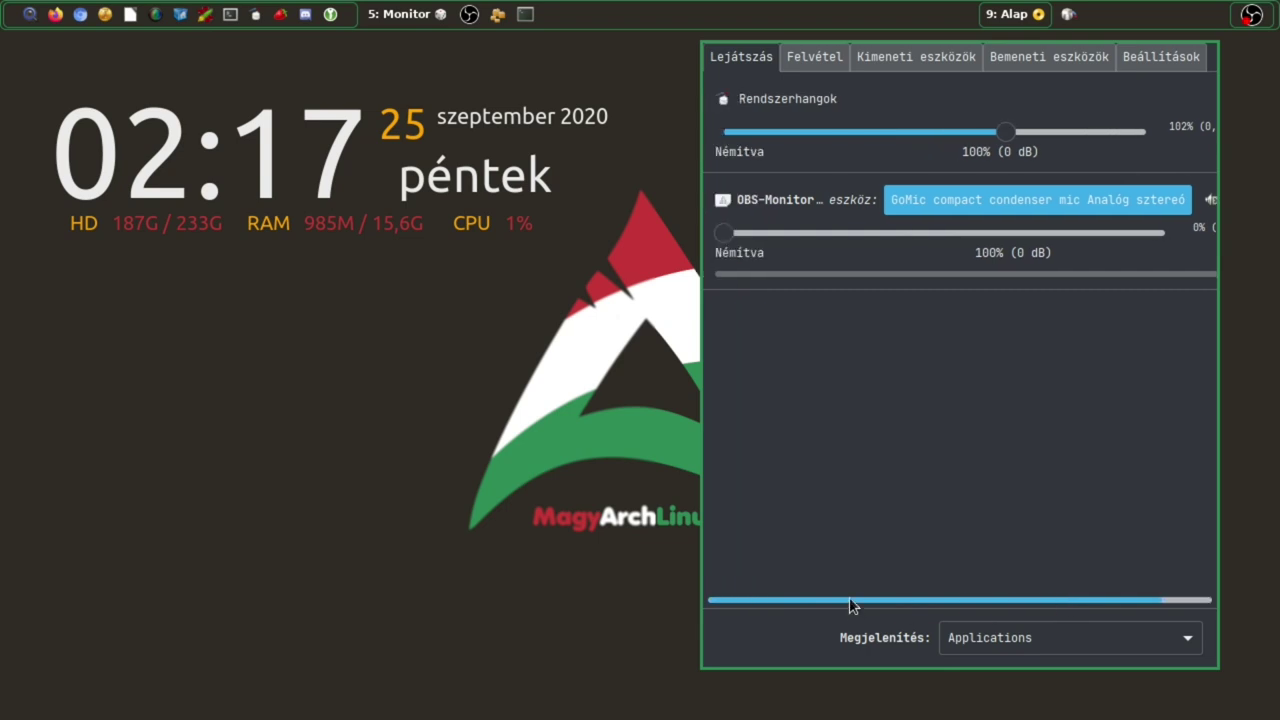
pyautogui.moveTo(927, 600); pyautogui.dragTo(1194, 617)
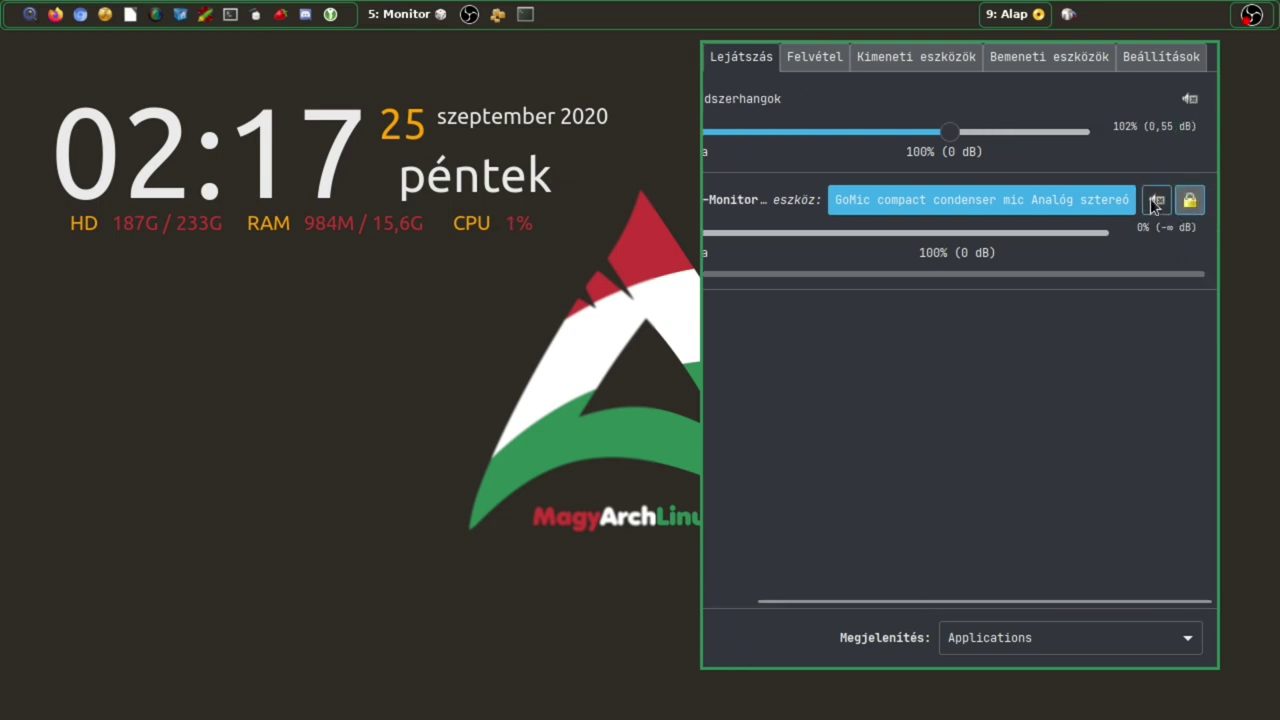
pyautogui.click(1155, 202)
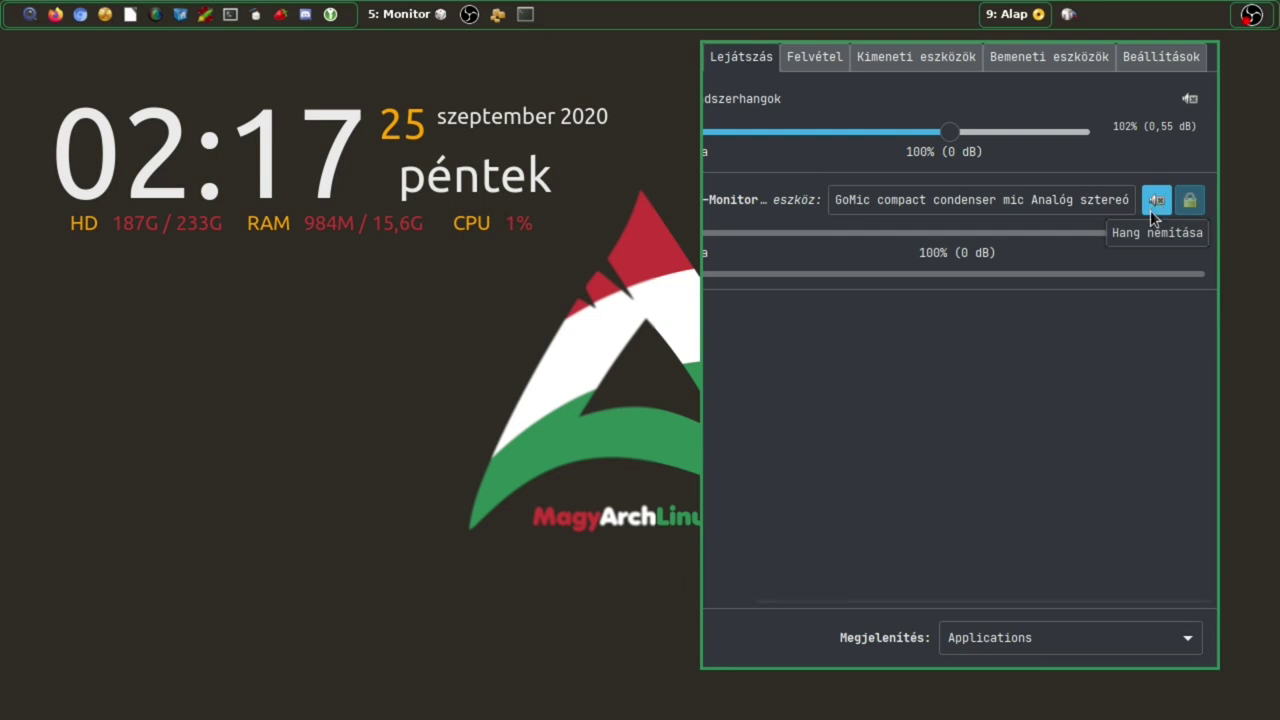
pyautogui.click(1165, 203)
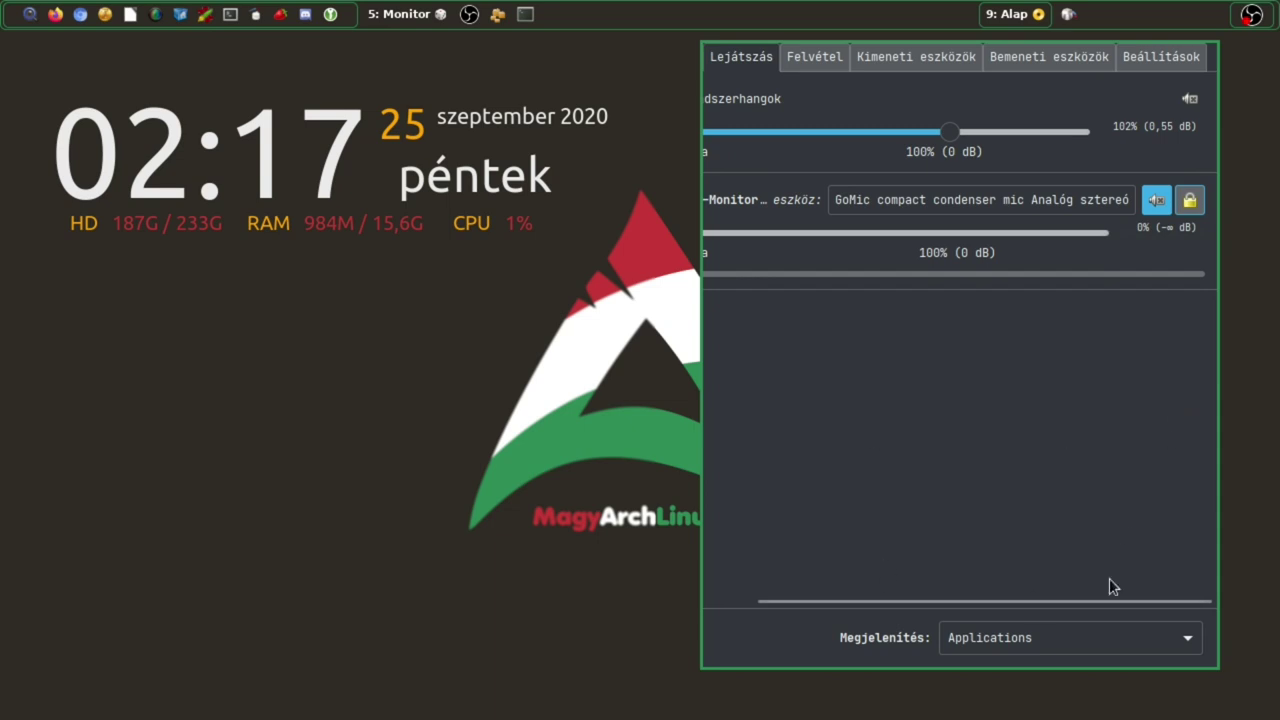
pyautogui.click(1157, 200)
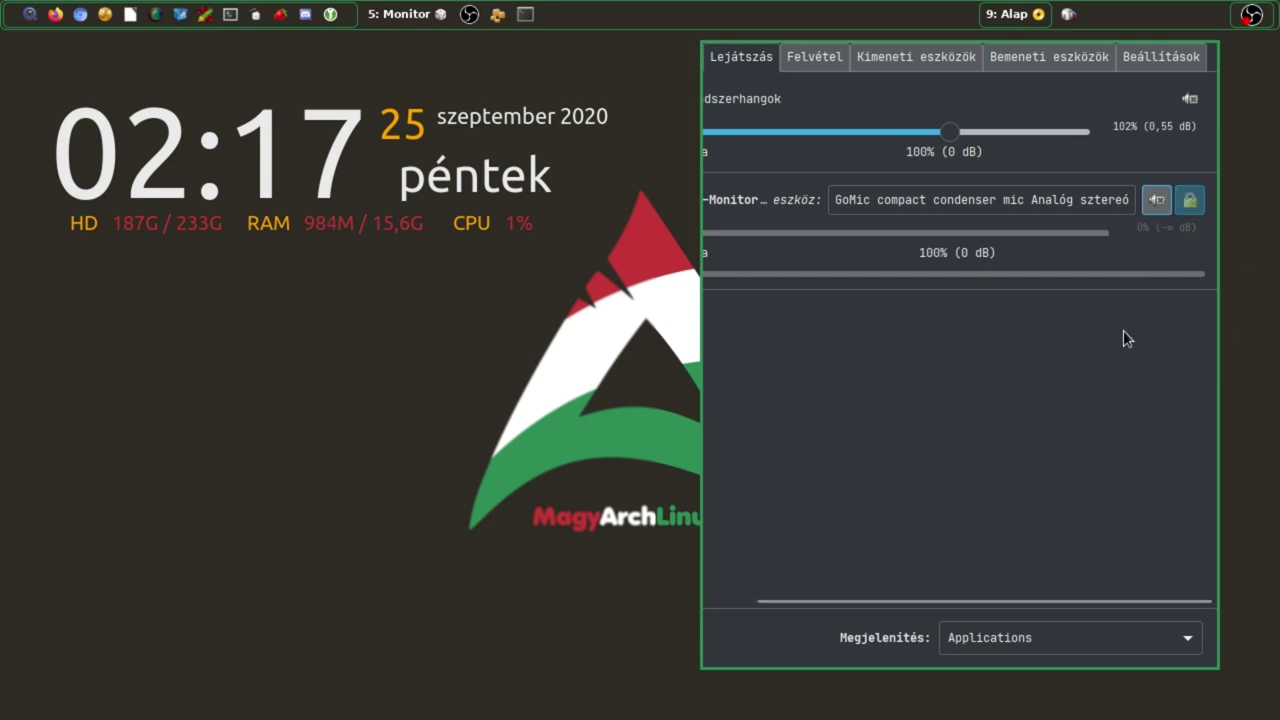
pyautogui.click(1157, 200)
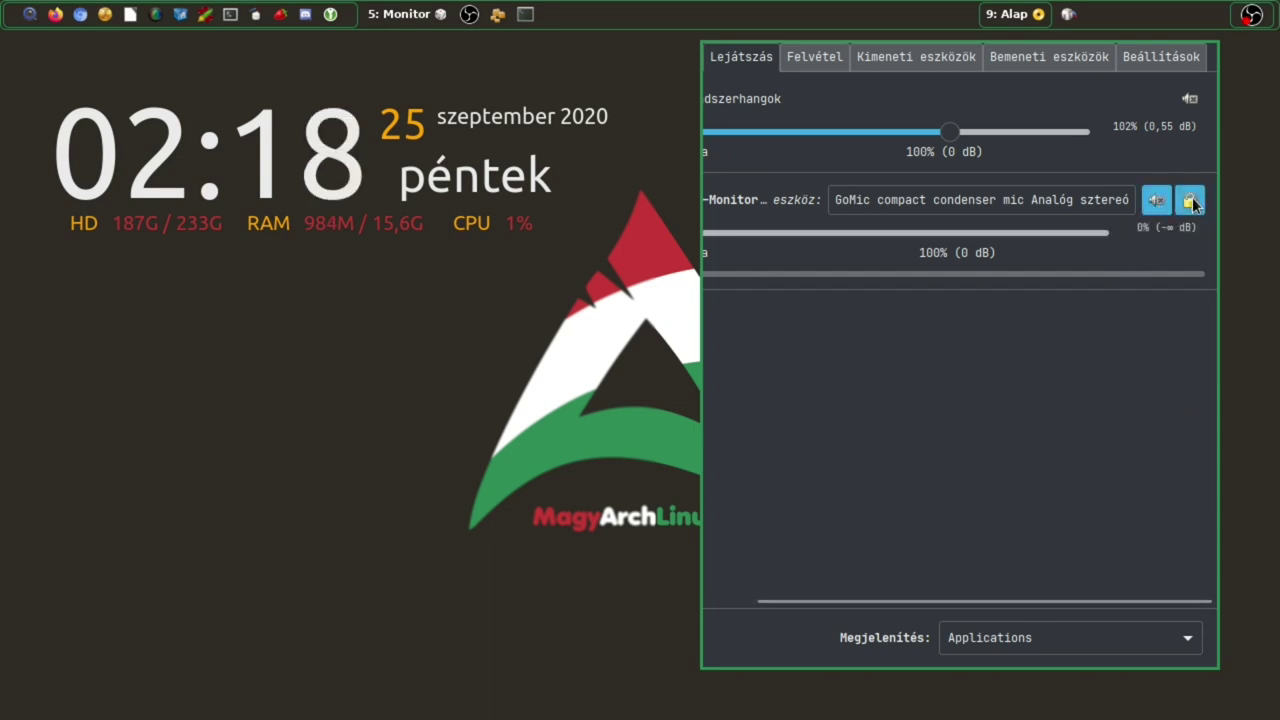
# - Unlock the OBS-Monitor playback stream's channels to give left and right separate volume controls
pyautogui.click(1190, 202)
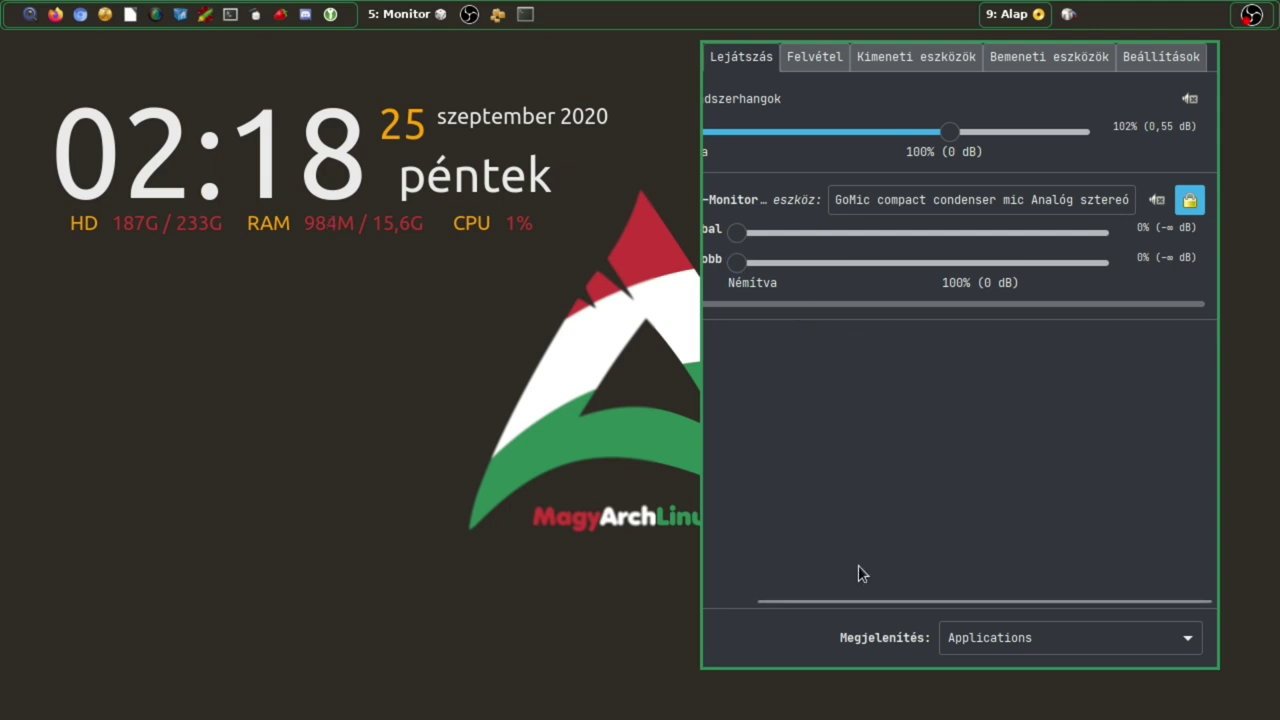
pyautogui.moveTo(869, 600); pyautogui.dragTo(745, 598)
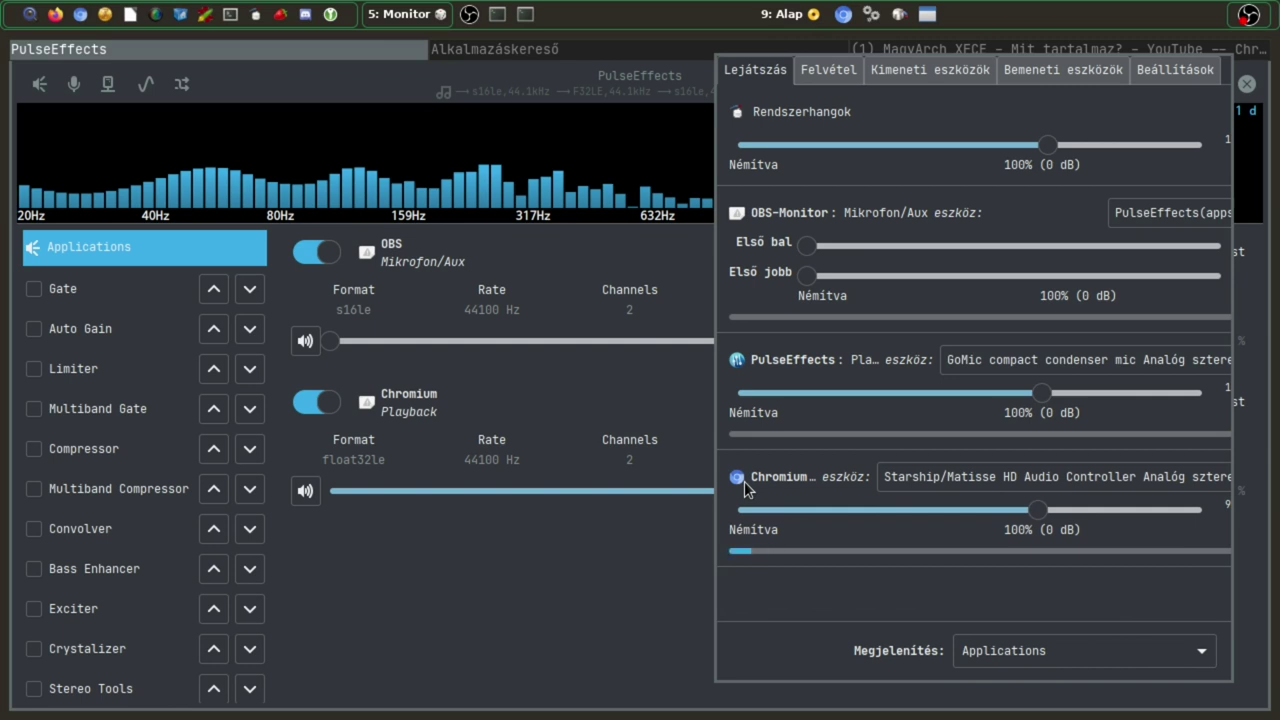
# - Select Starship/Matisse HD Audio Controller Analóg sztereó as the playback device for the Chromium stream
pyautogui.click(1079, 478)
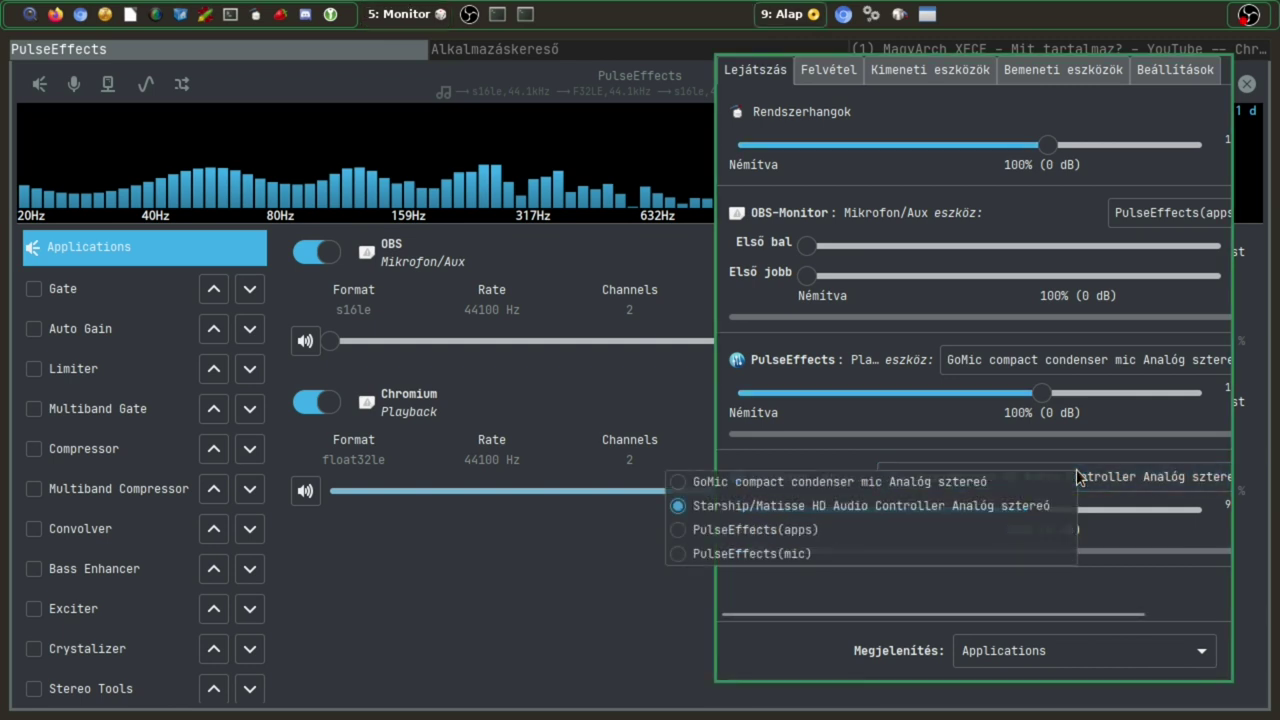
pyautogui.click(775, 506)
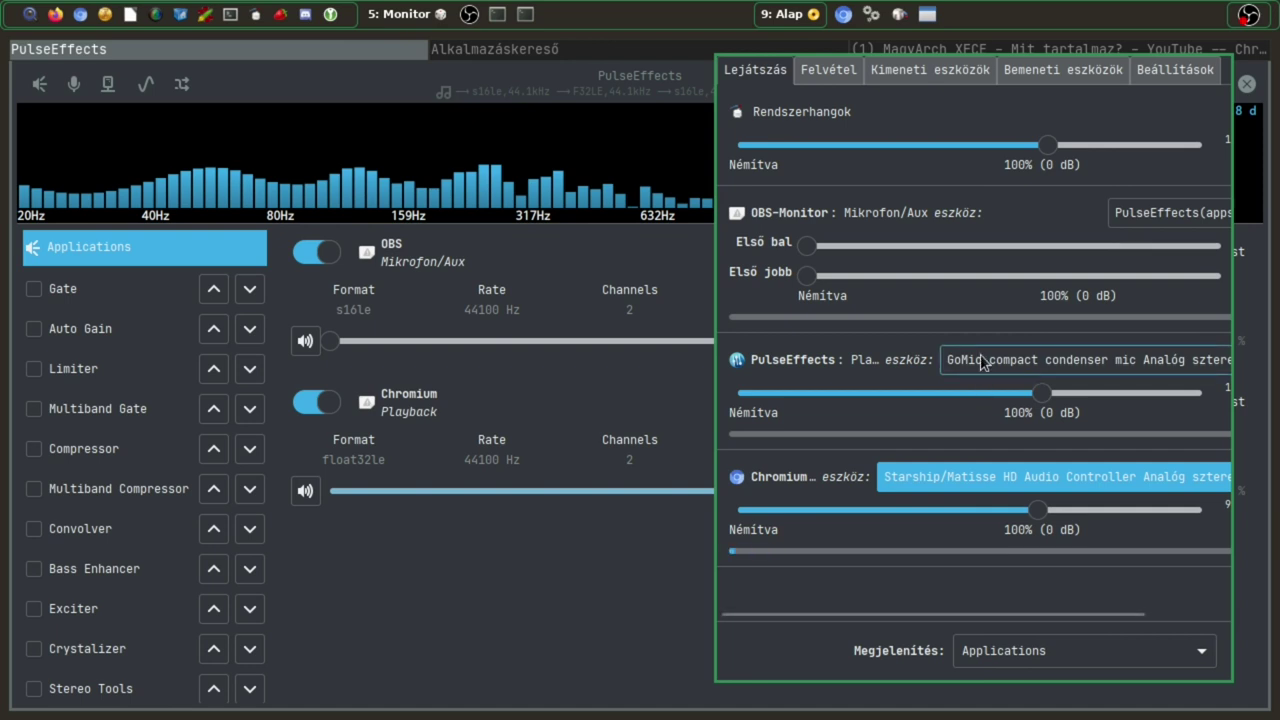
# - Check the output devices offered for the PulseEffects playback stream and move the mixer window away from the PulseEffects window
pyautogui.click(982, 362)
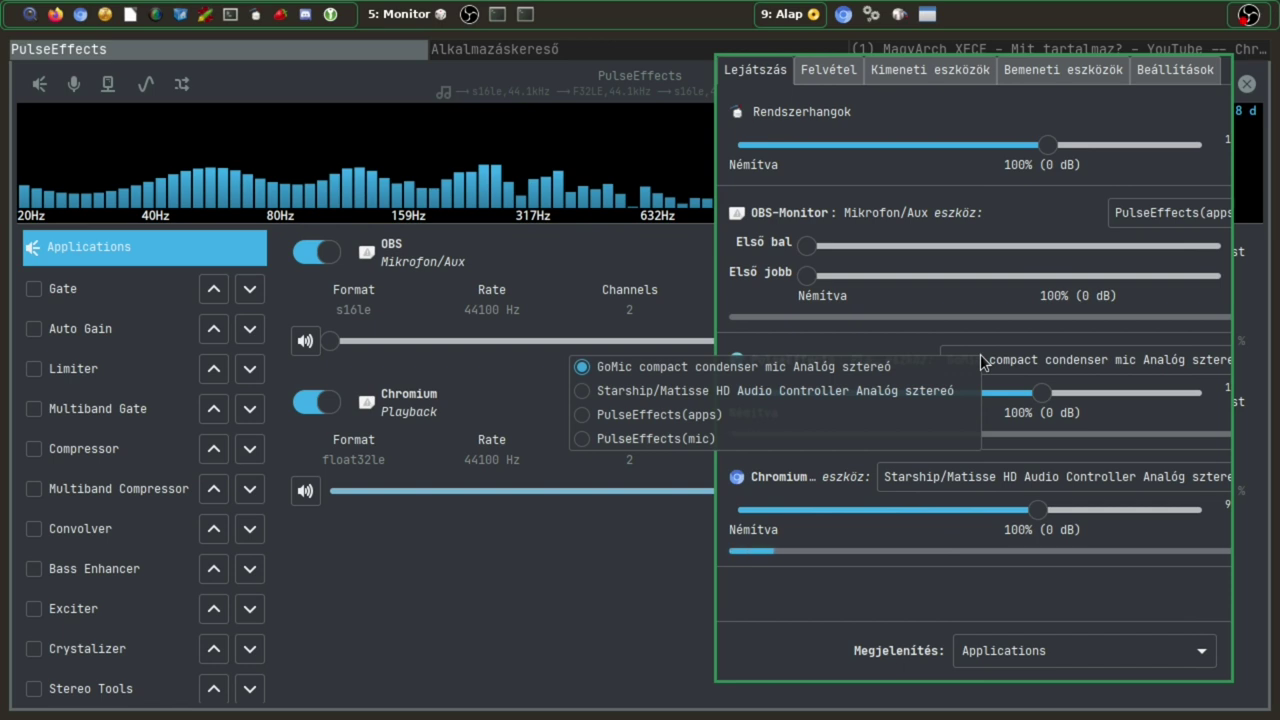
pyautogui.click(538, 558)
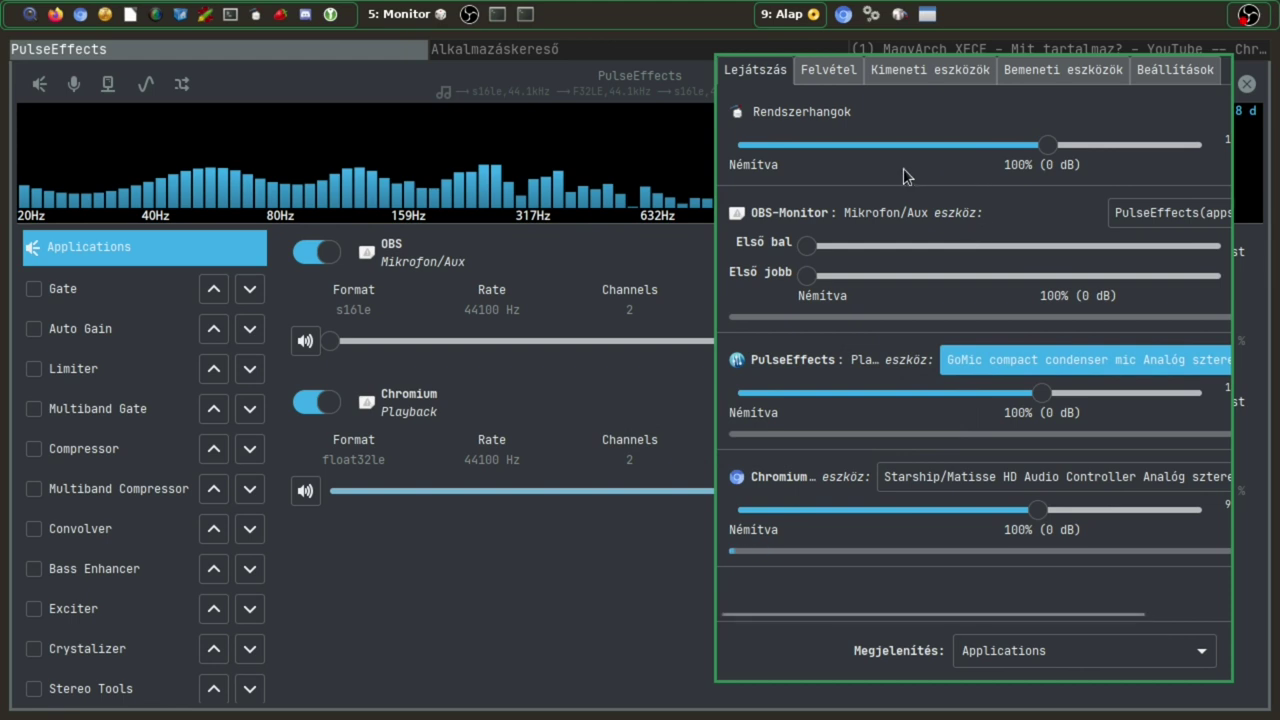
pyautogui.moveTo(906, 177); pyautogui.dragTo(1245, 177)
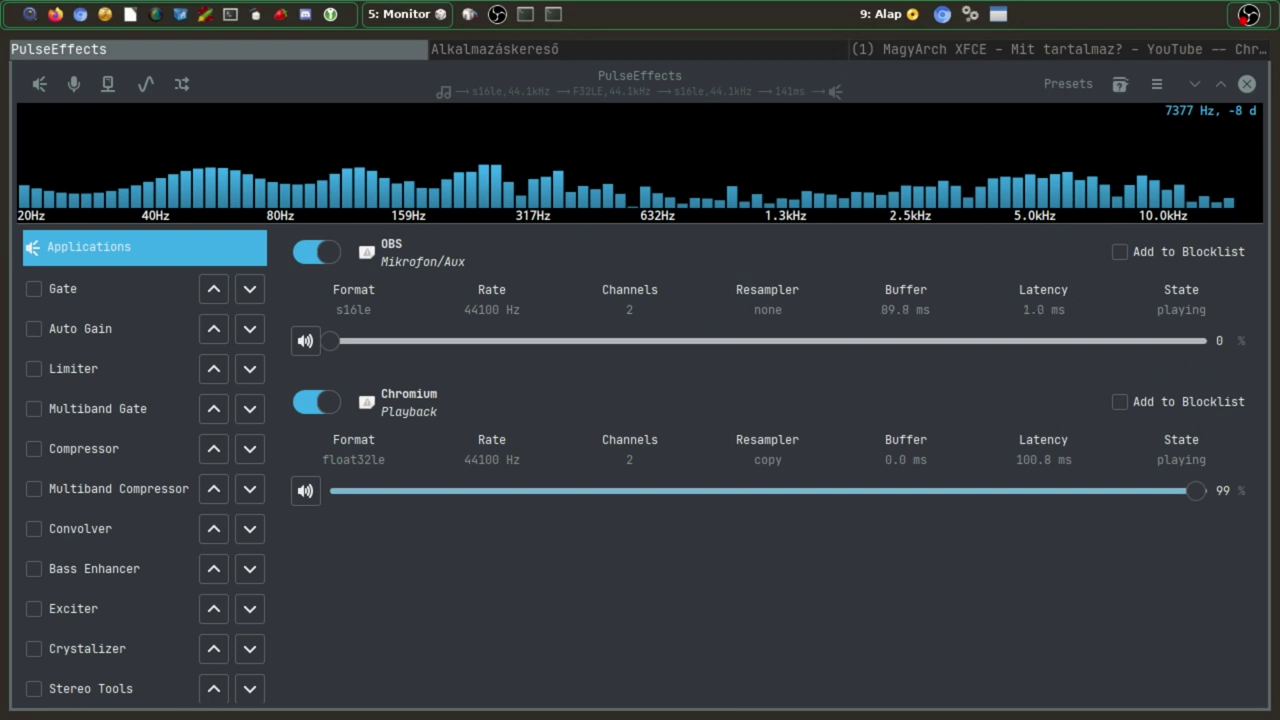
# - Look through the PulseEffects microphone, PulseAudio information and test signal sections, returning to the output applications view
pyautogui.click(136, 246)
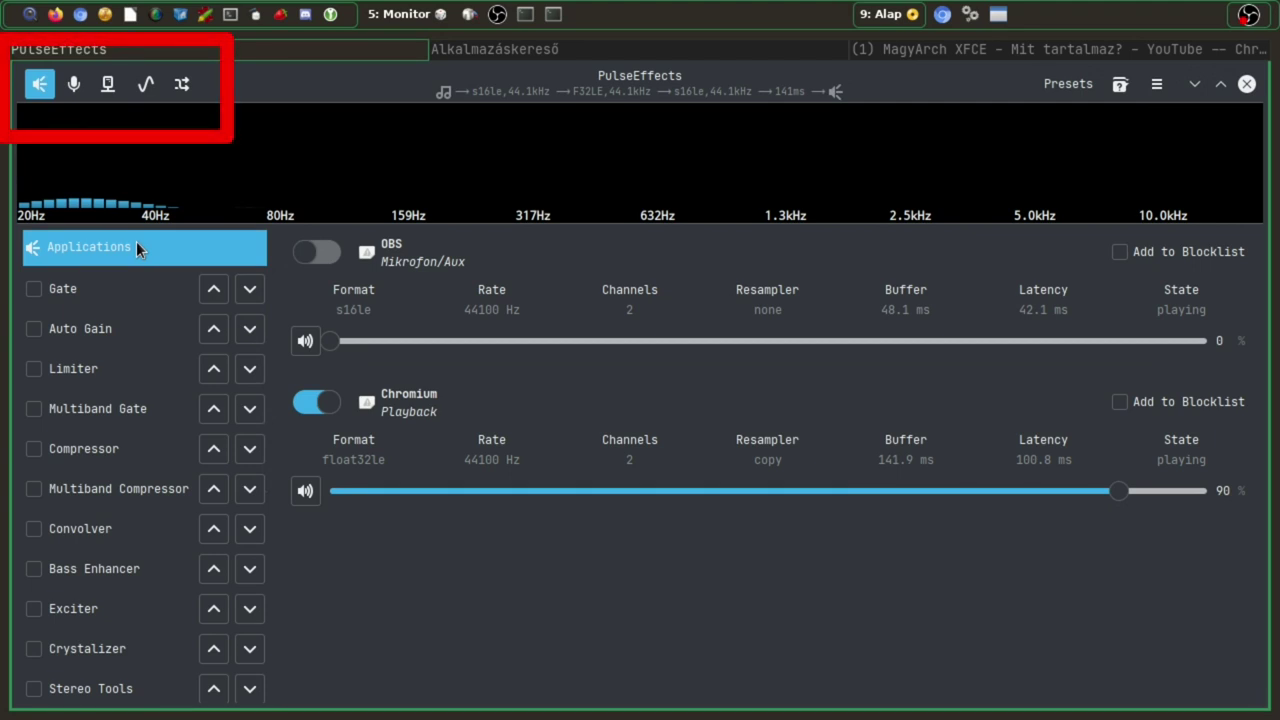
pyautogui.click(73, 86)
pyautogui.click(106, 86)
pyautogui.click(145, 86)
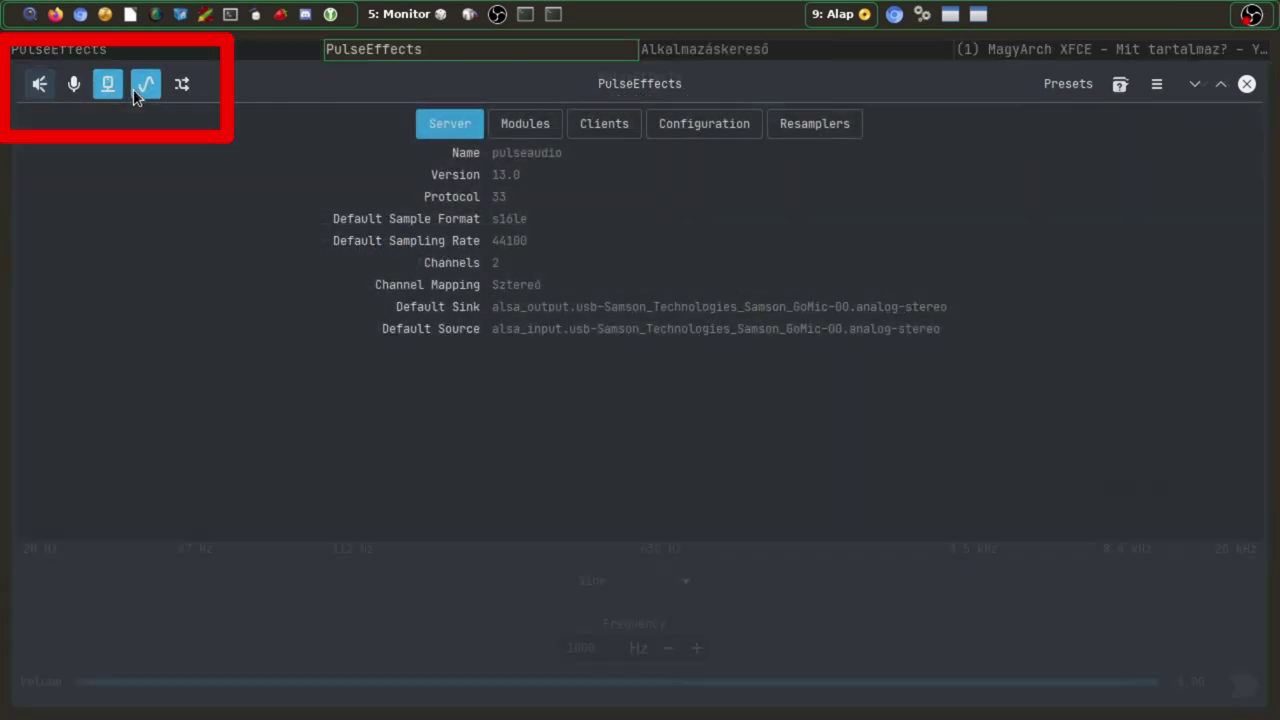
pyautogui.click(469, 50)
pyautogui.click(41, 86)
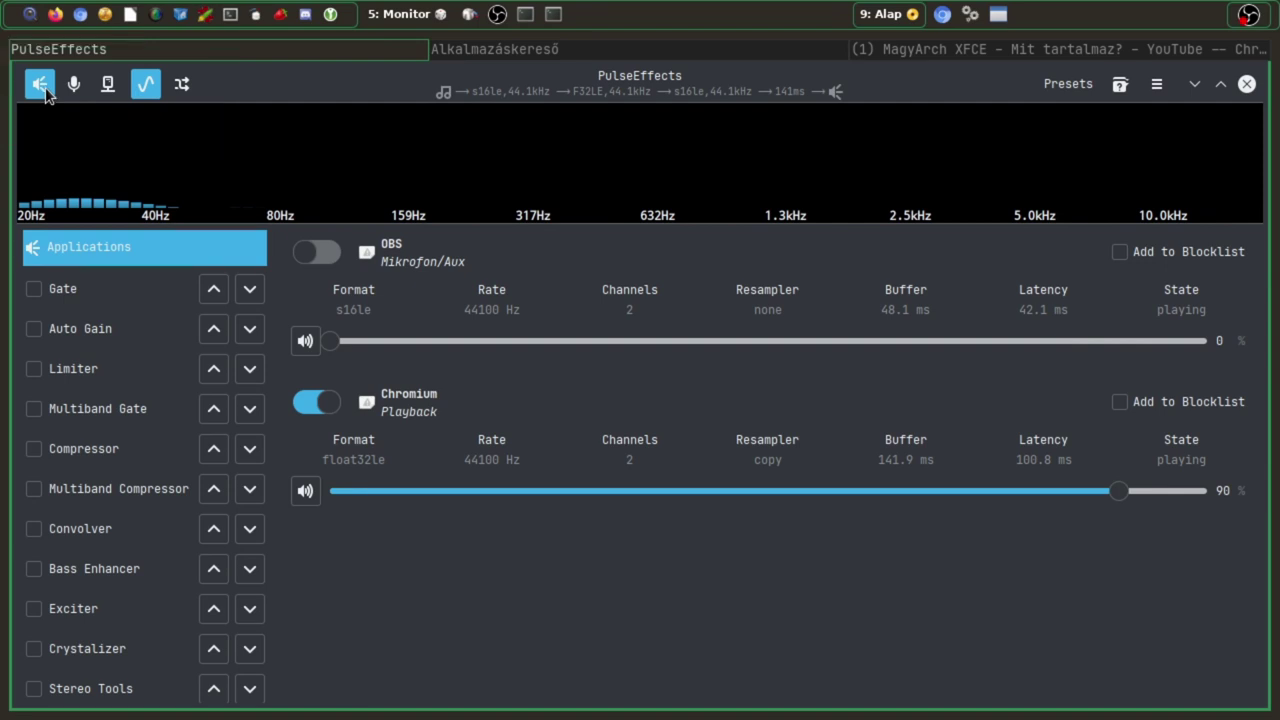
# - Switch effects processing for the Chromium stream off and on again, and set its volume to 85%
pyautogui.click(300, 402)
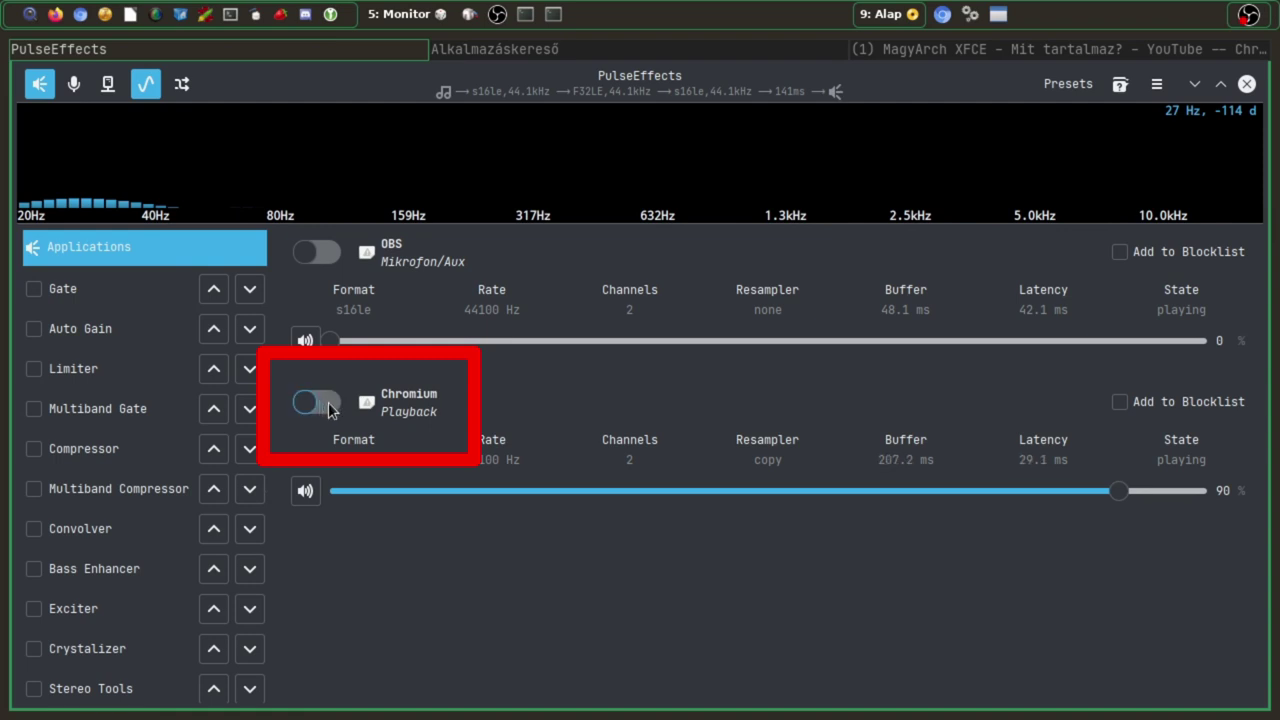
pyautogui.click(327, 402)
pyautogui.click(306, 491)
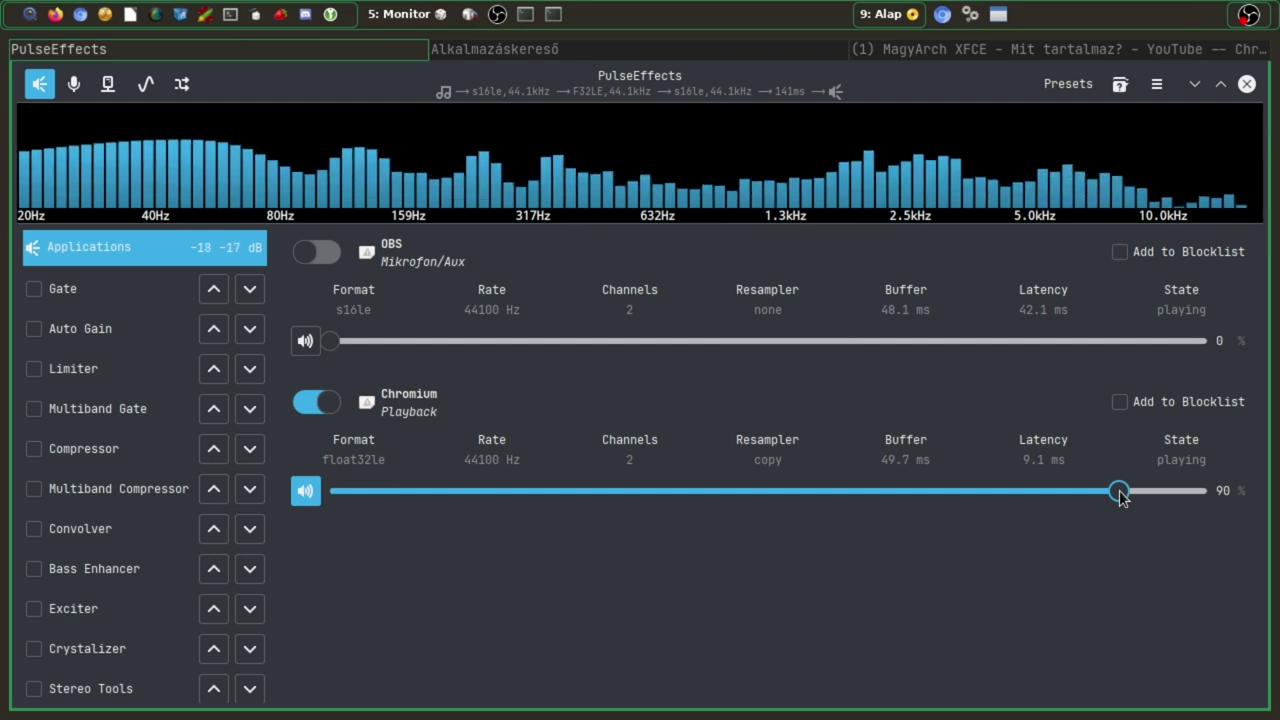
pyautogui.moveTo(1118, 491); pyautogui.dragTo(1073, 517)
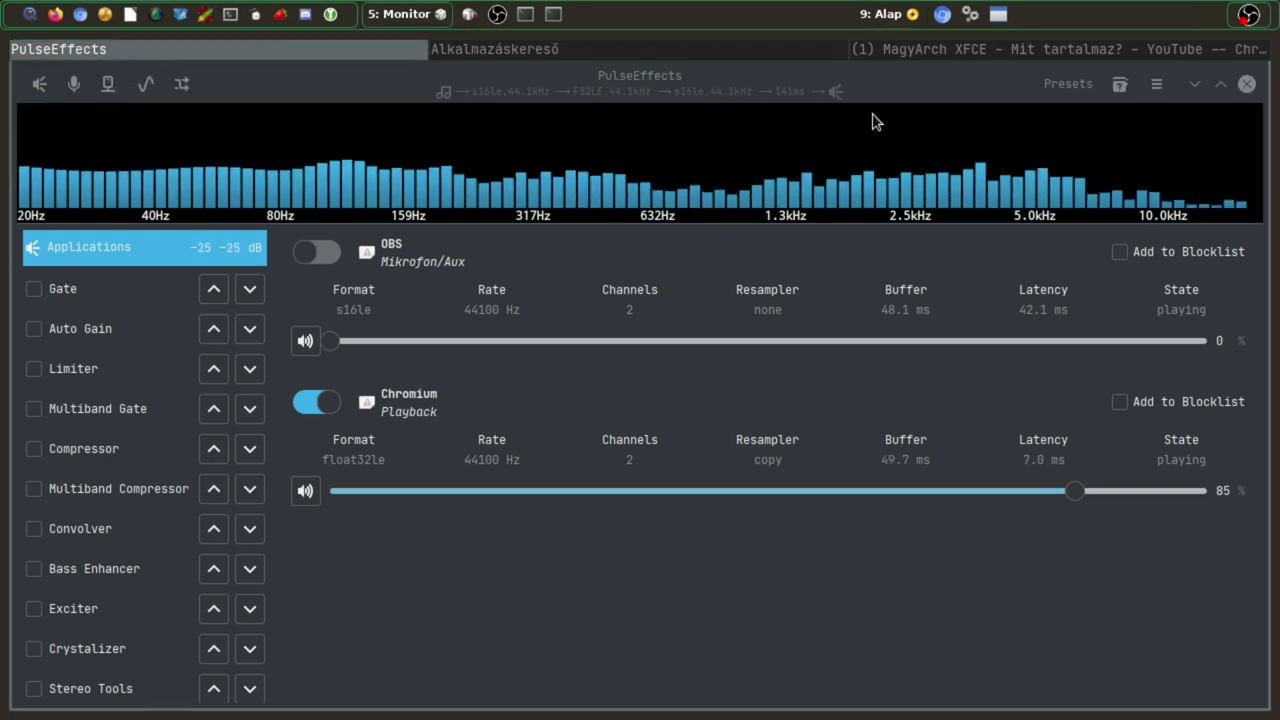
# - Check the stream volumes and assigned devices in the mixer's playback list, and remove the mixer window from view
pyautogui.moveTo(866, 103); pyautogui.dragTo(790, 107)
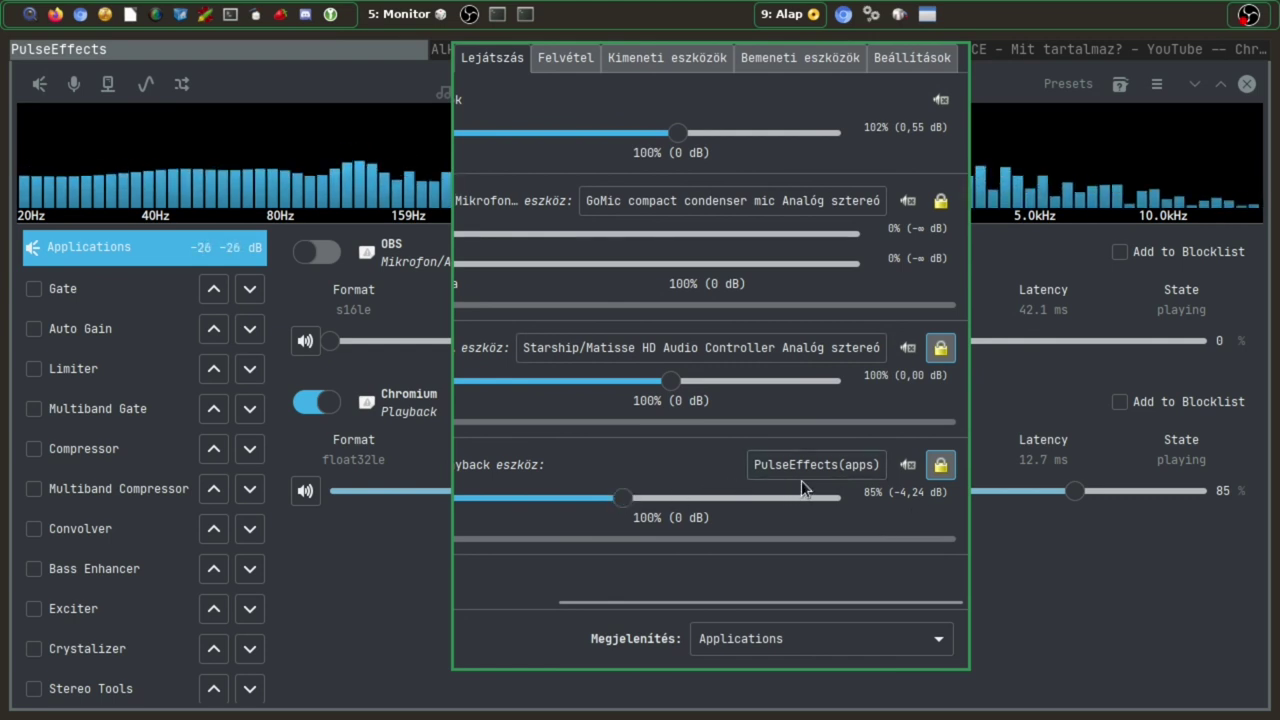
pyautogui.moveTo(689, 604); pyautogui.dragTo(511, 600)
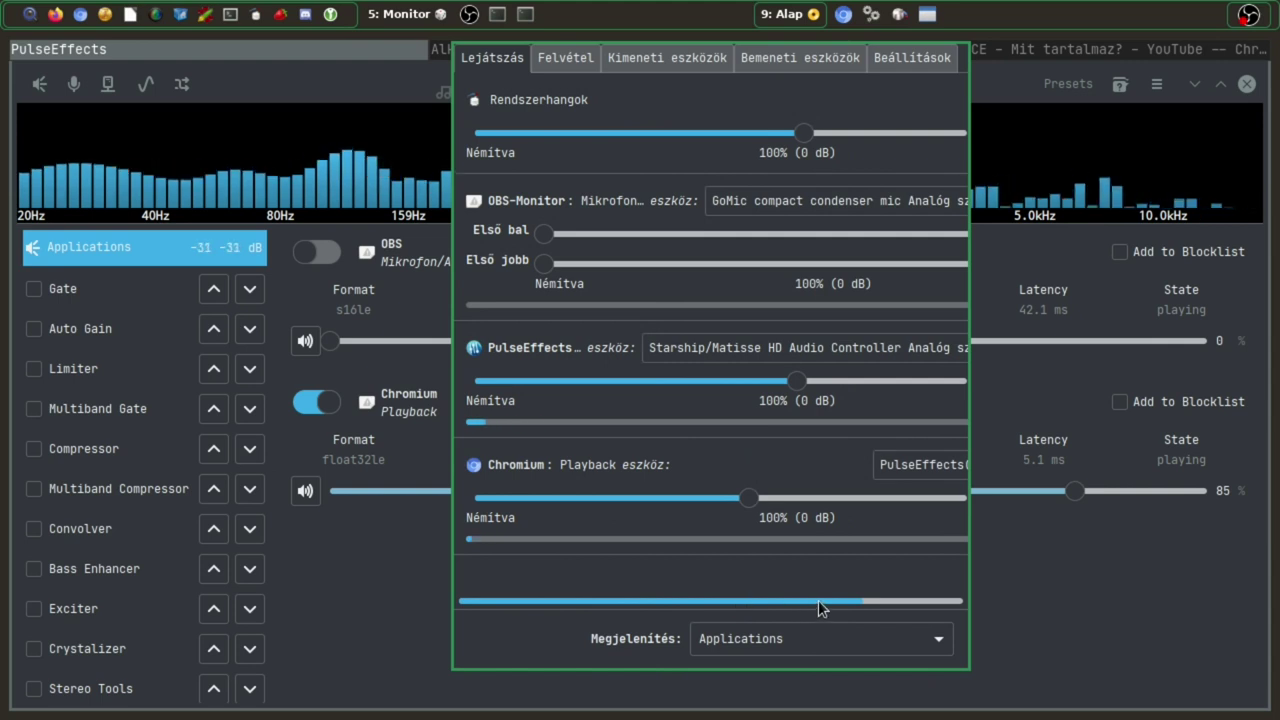
pyautogui.moveTo(809, 603); pyautogui.dragTo(901, 600)
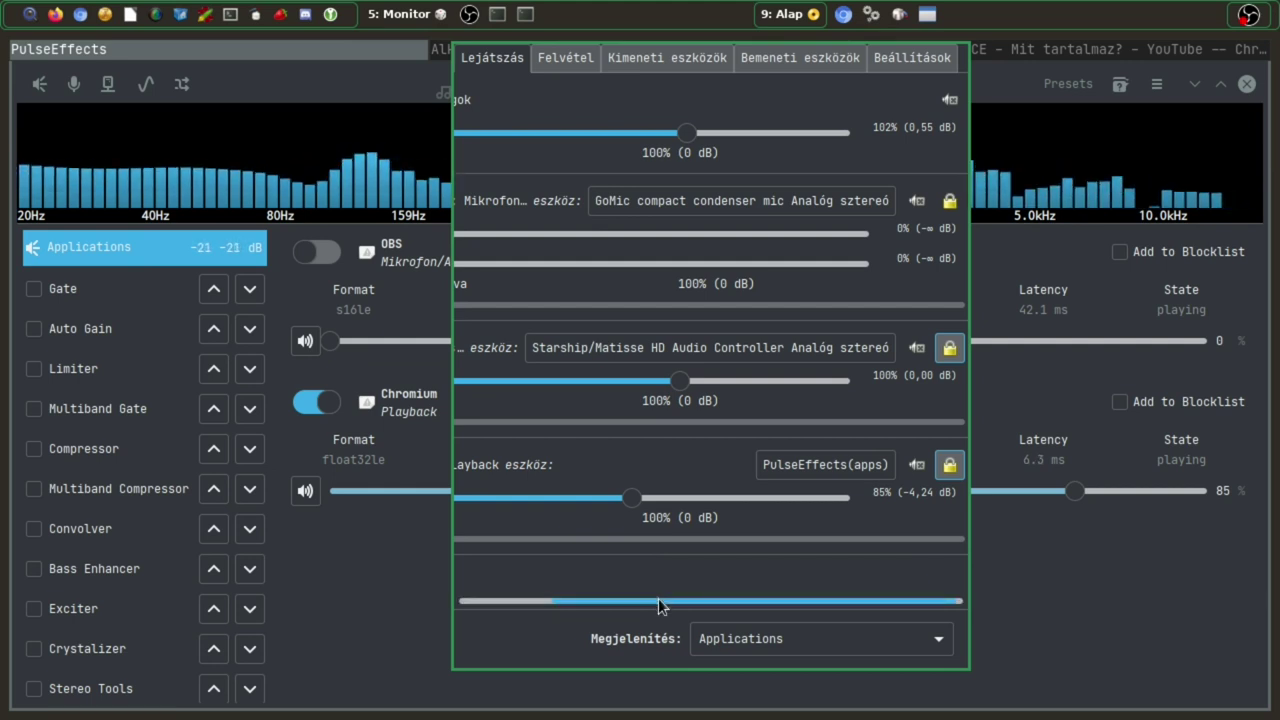
pyautogui.moveTo(662, 605); pyautogui.dragTo(466, 606)
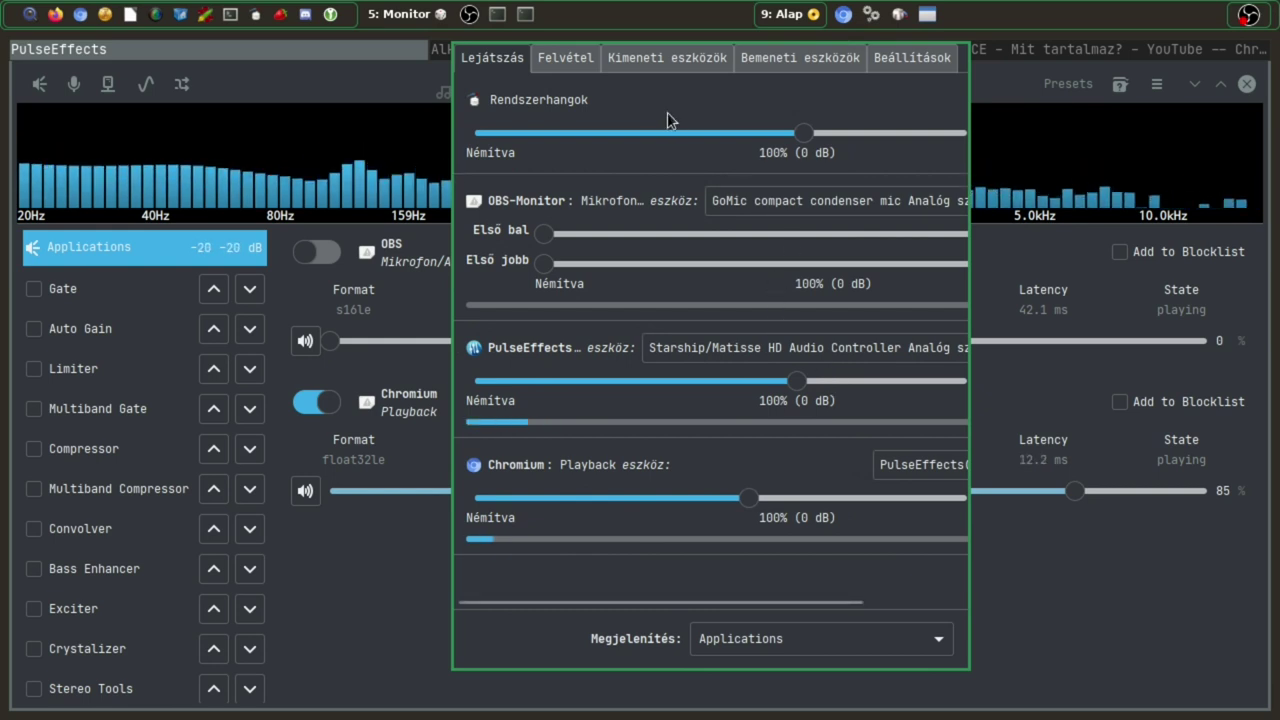
pyautogui.hotkey('alt', 'F4')
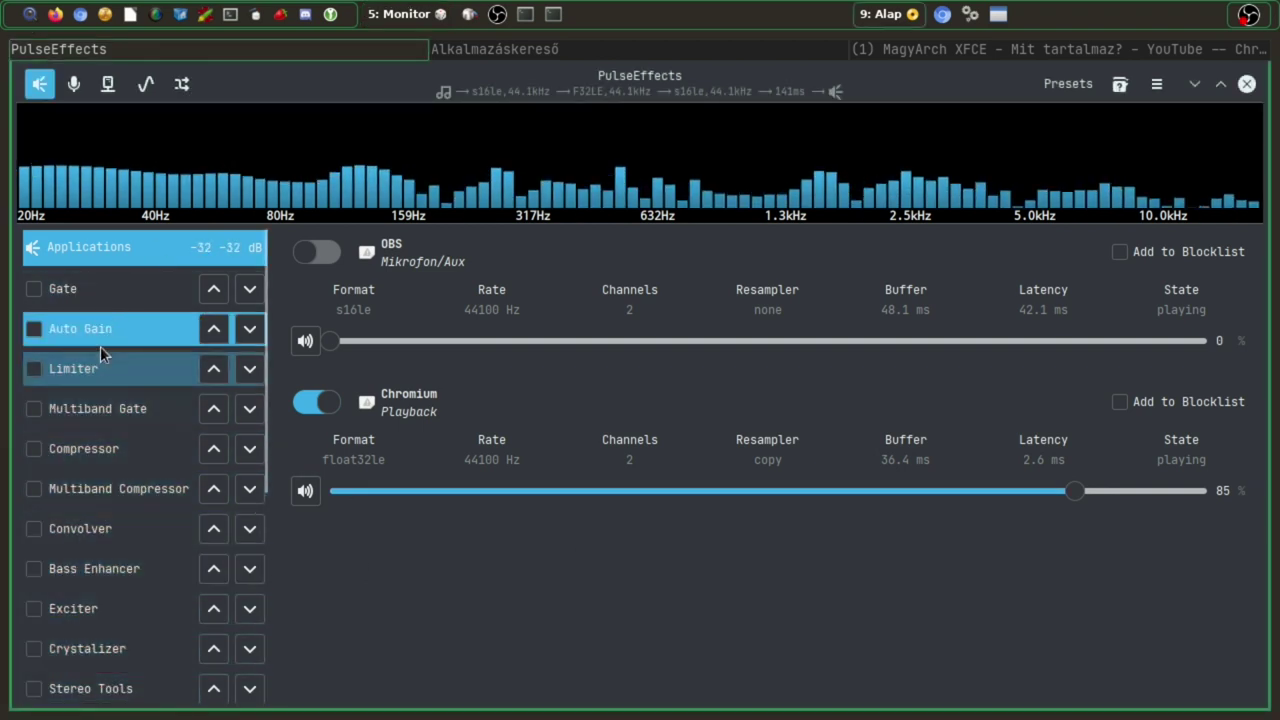
# - Look through the output effects list and try toggling the Equalizer and Reverberation effects
pyautogui.scroll(-5, 94, 304)
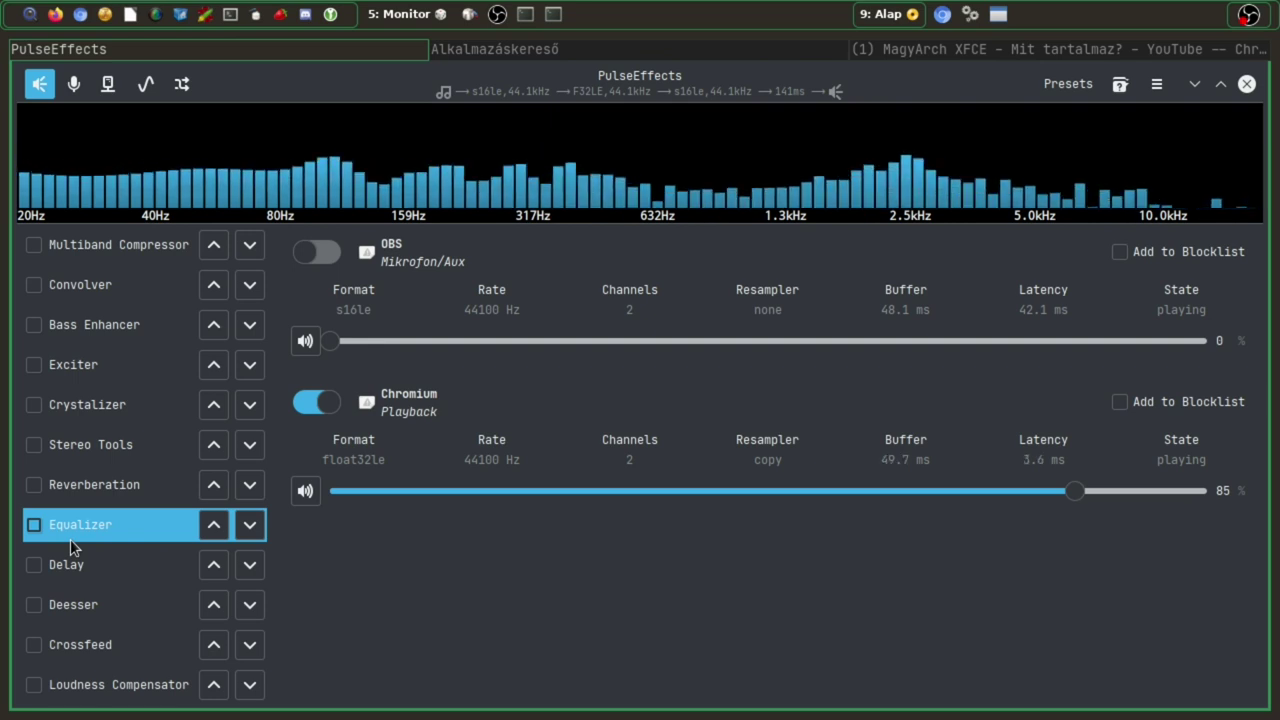
pyautogui.scroll(5, 70, 539)
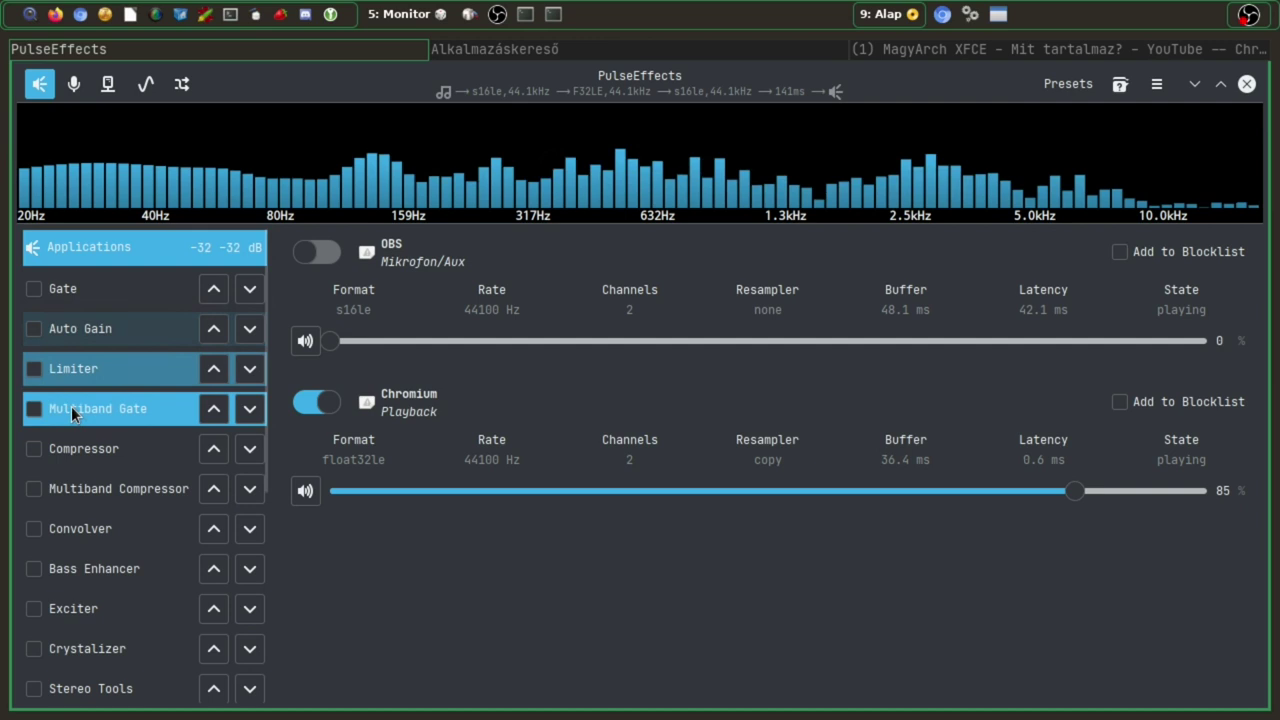
pyautogui.scroll(-3, 95, 375)
pyautogui.scroll(-1, 95, 375)
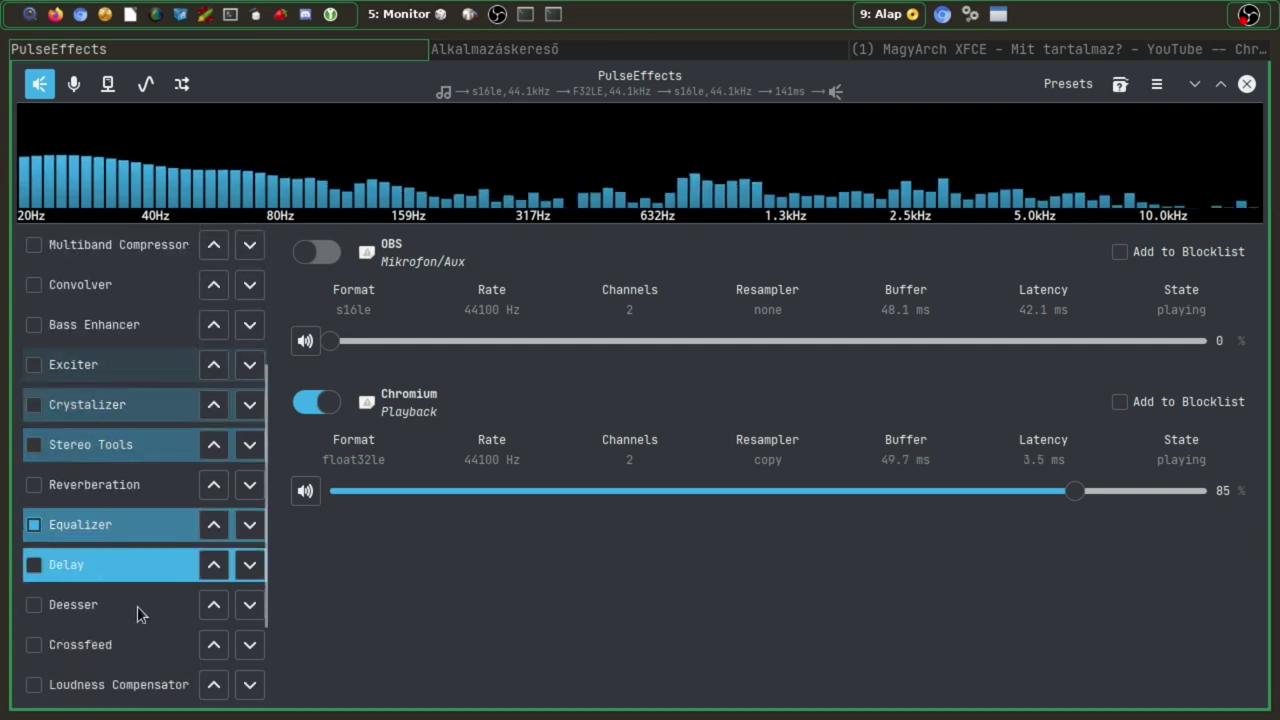
pyautogui.click(34, 525)
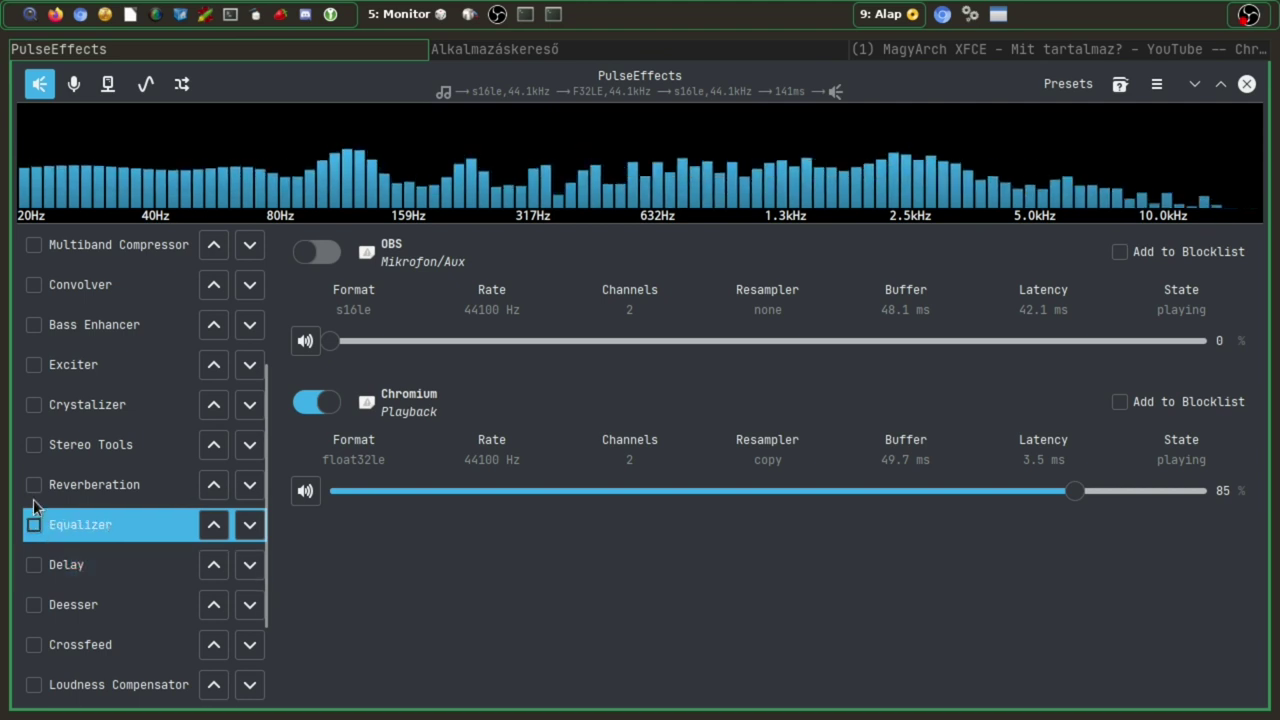
pyautogui.click(33, 485)
pyautogui.click(33, 527)
pyautogui.click(33, 485)
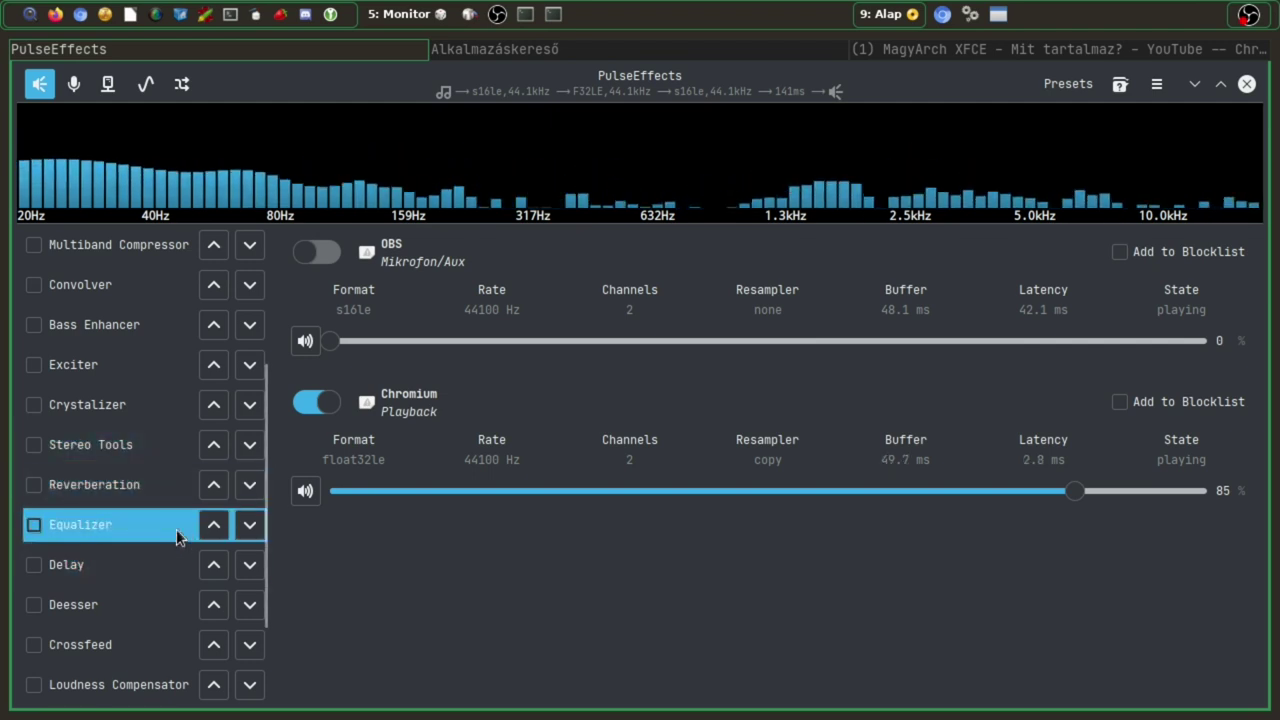
# - Move the Equalizer up to the first position in the effects chain, above Gate
pyautogui.click(213, 525)
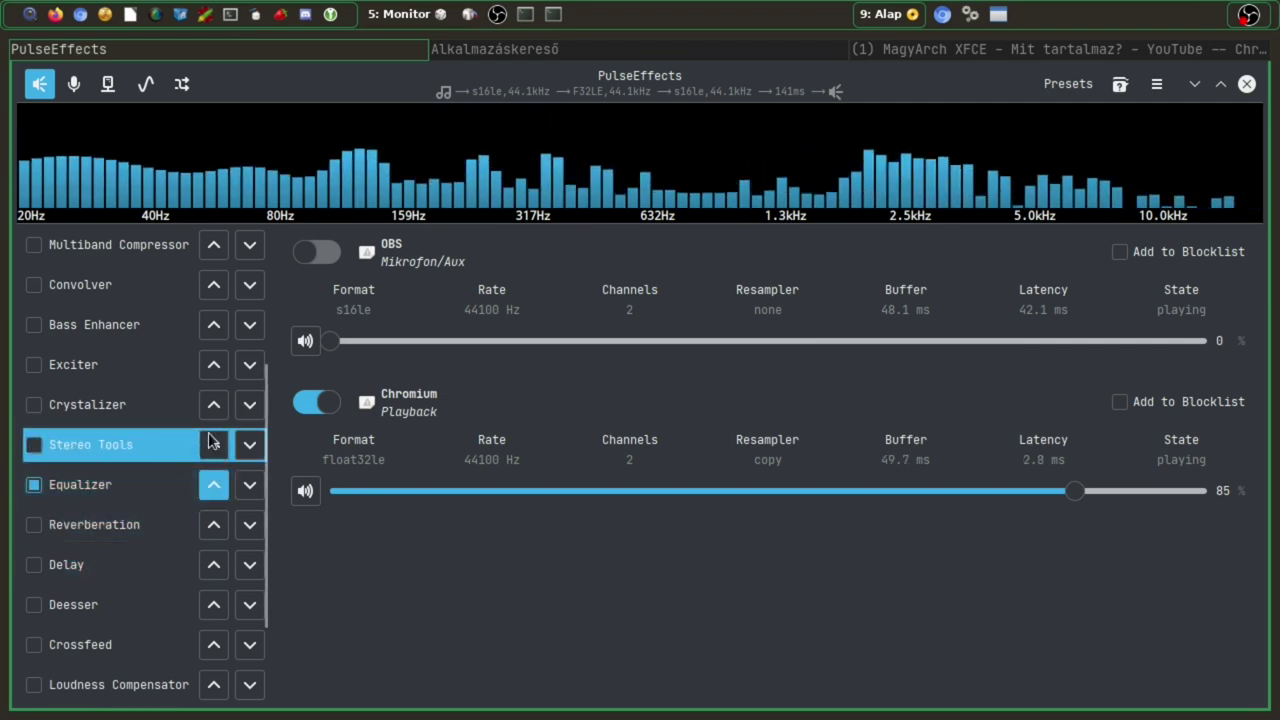
pyautogui.click(213, 484)
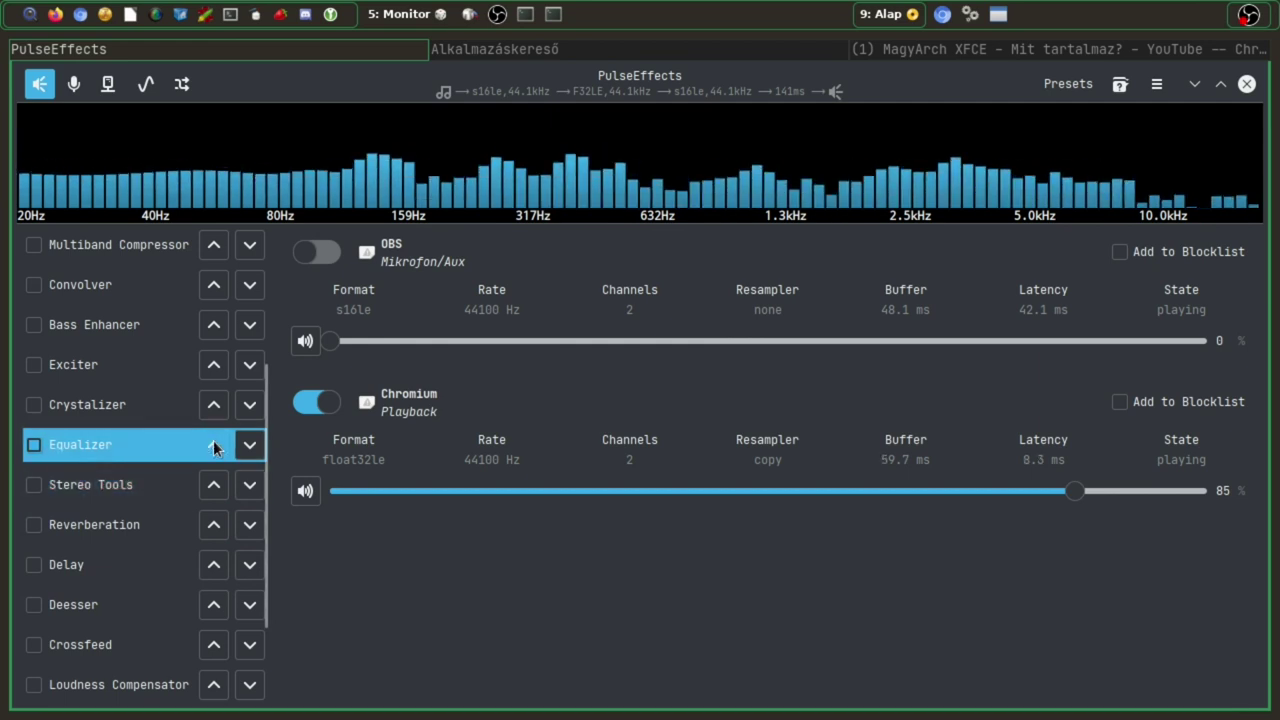
pyautogui.click(213, 444)
pyautogui.scroll(3, 215, 440)
pyautogui.click(214, 526)
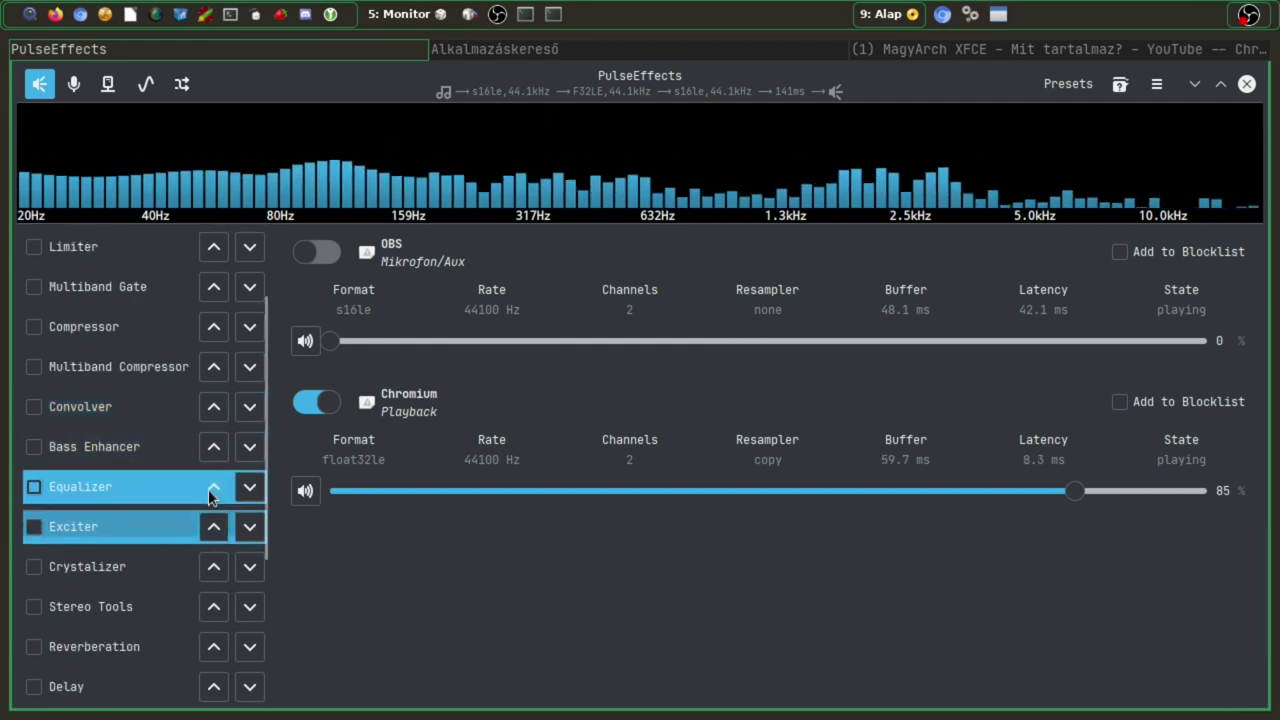
pyautogui.click(214, 486)
pyautogui.click(214, 446)
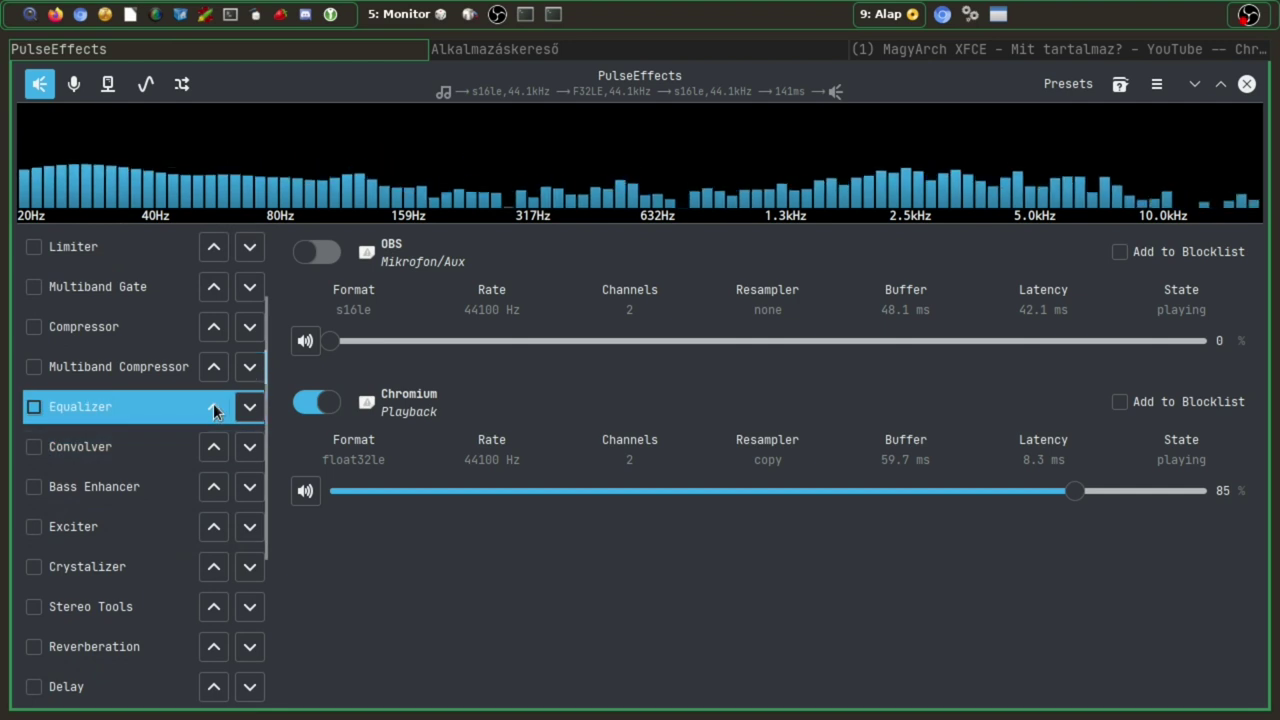
pyautogui.click(214, 406)
pyautogui.click(214, 366)
pyautogui.scroll(2, 216, 360)
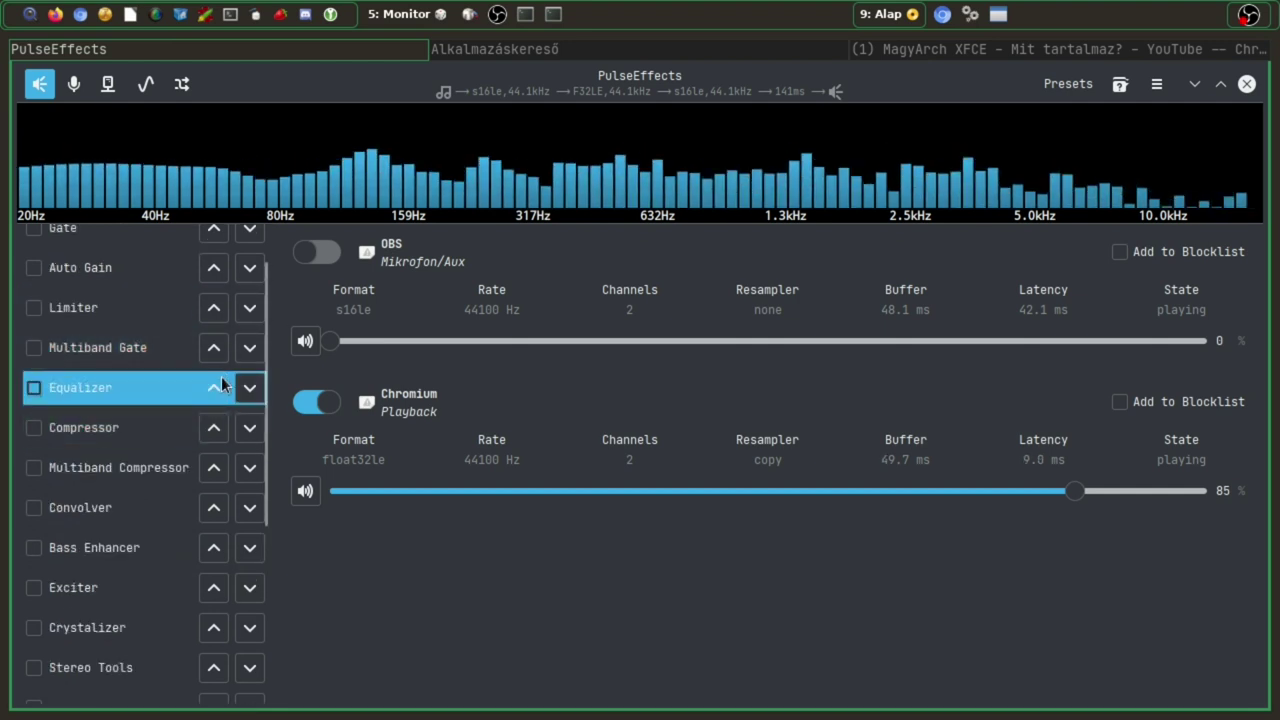
pyautogui.click(214, 387)
pyautogui.click(214, 347)
pyautogui.scroll(2, 214, 349)
pyautogui.click(214, 368)
pyautogui.click(214, 328)
# - Make sure the Equalizer is enabled and open its band settings and preset list
pyautogui.click(33, 288)
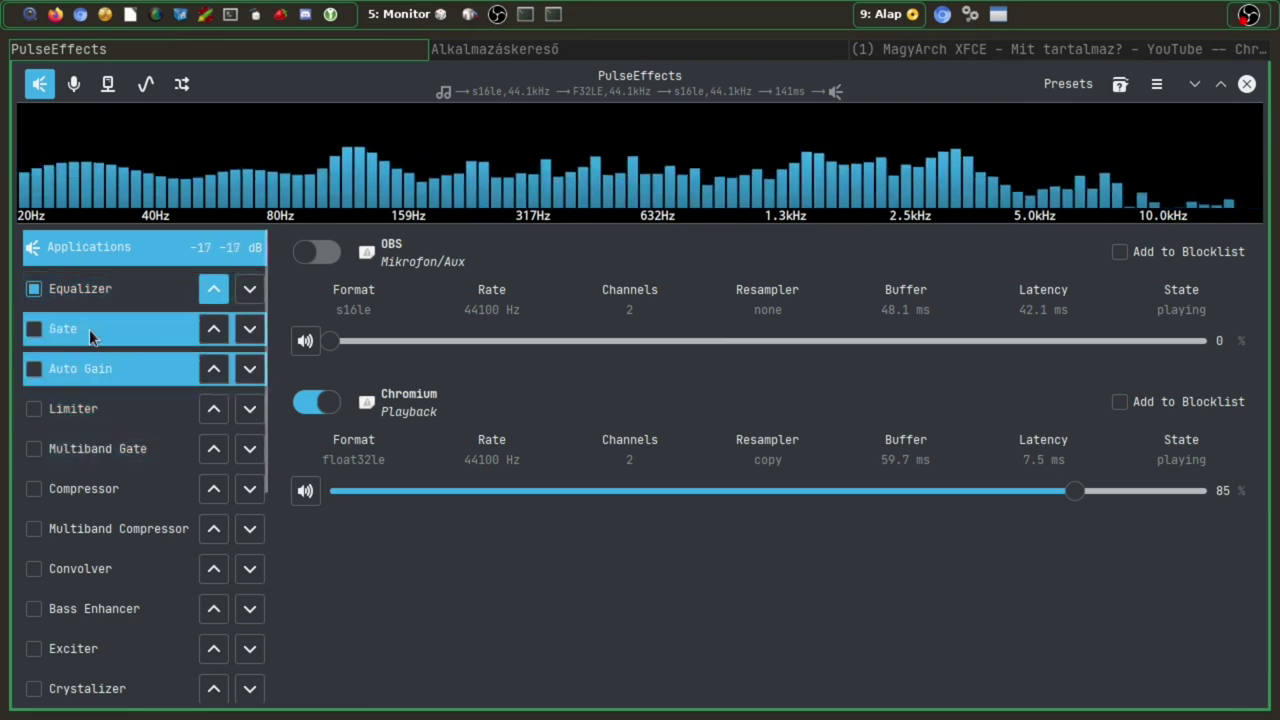
pyautogui.click(79, 296)
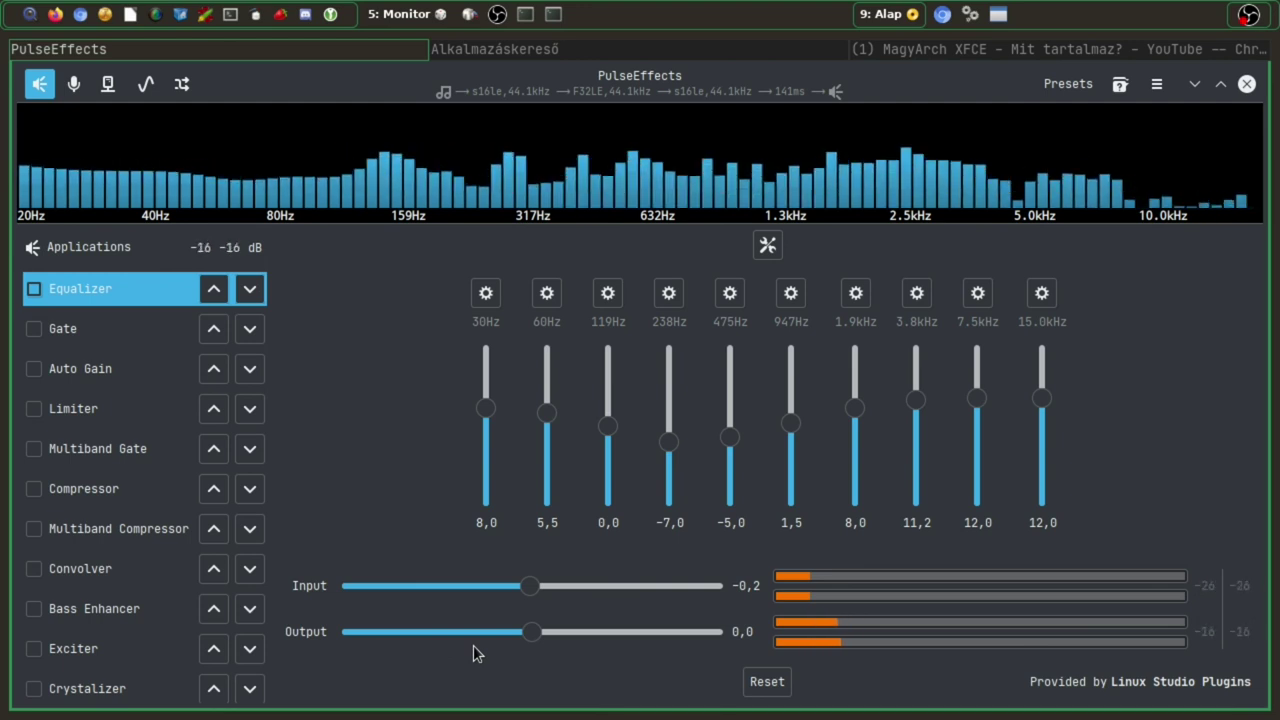
pyautogui.click(766, 246)
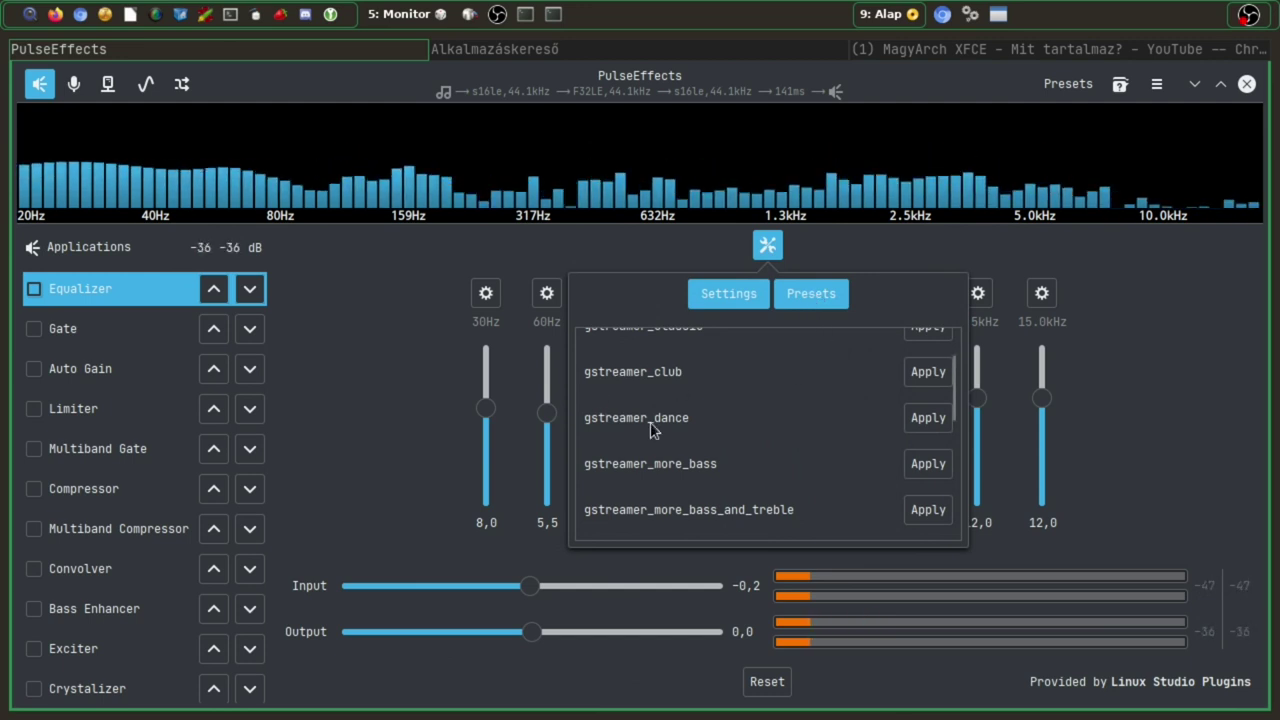
# - Try out the equalizer presets gstreamer_more_bass, gstreamer_club, gstreamer_ballad, gstreamer_party and gstreamer_more_bass_and_treble one after another
pyautogui.click(930, 465)
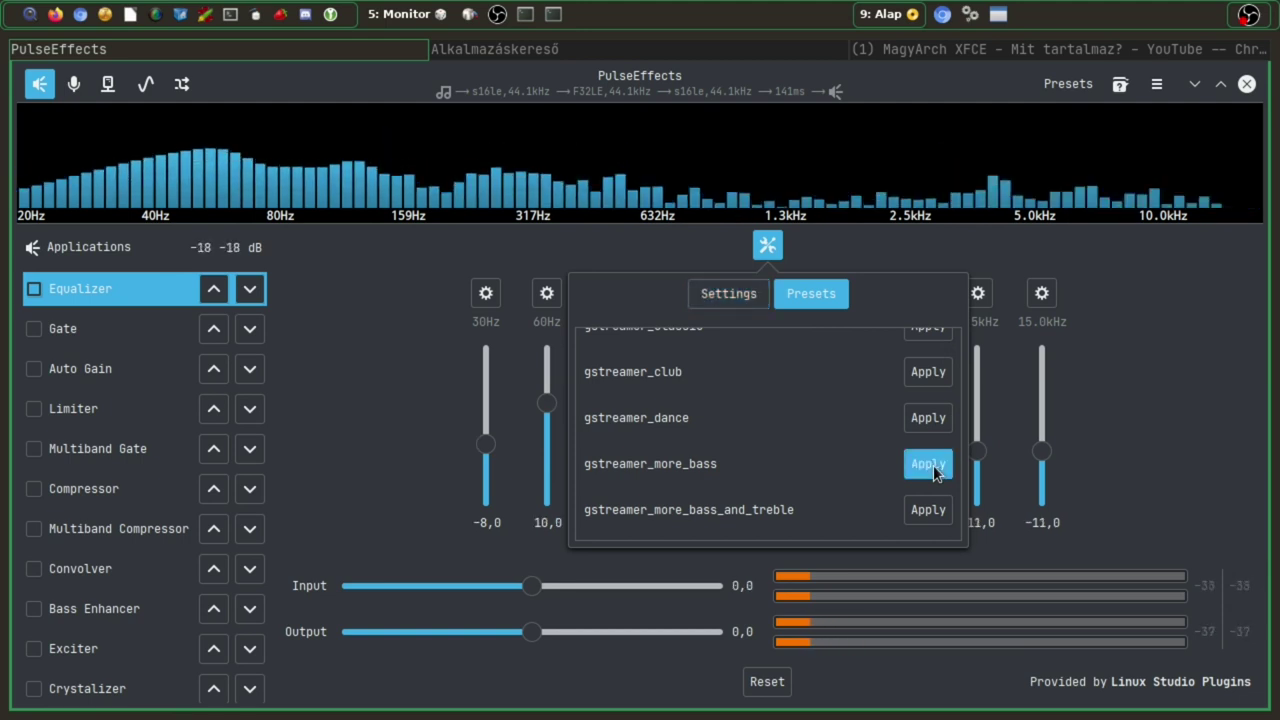
pyautogui.click(928, 372)
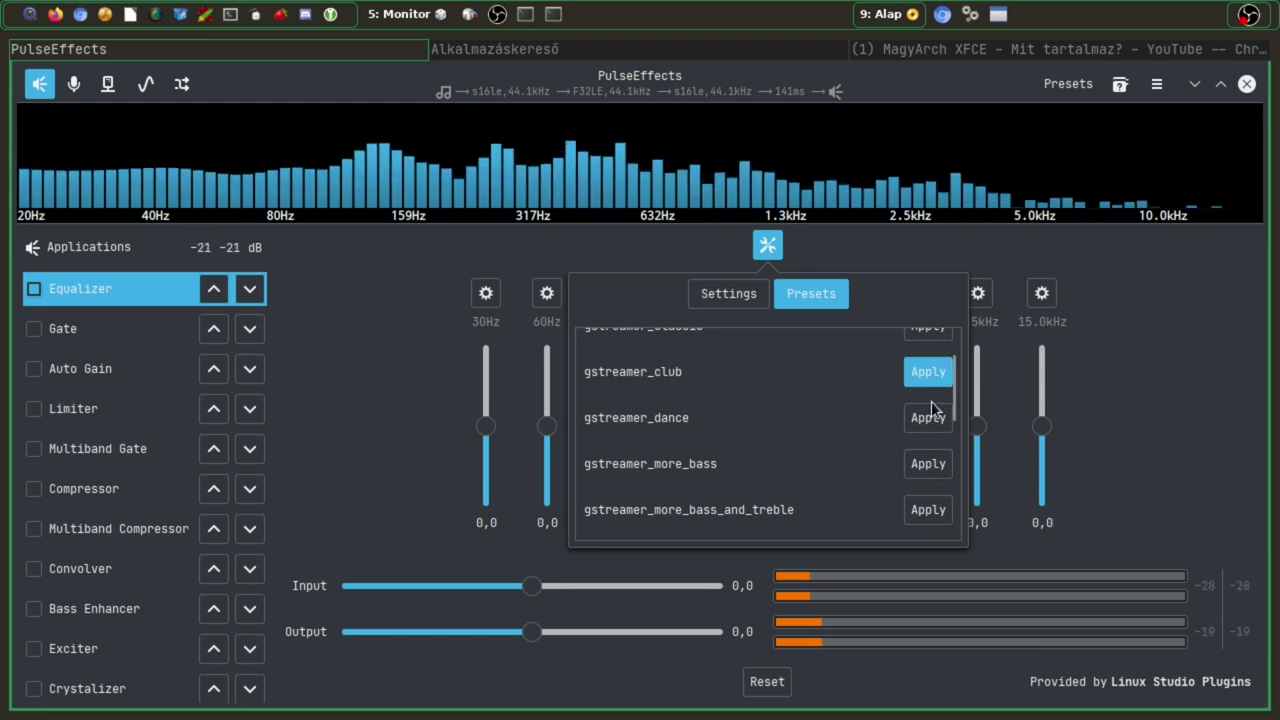
pyautogui.scroll(2, 931, 408)
pyautogui.click(925, 358)
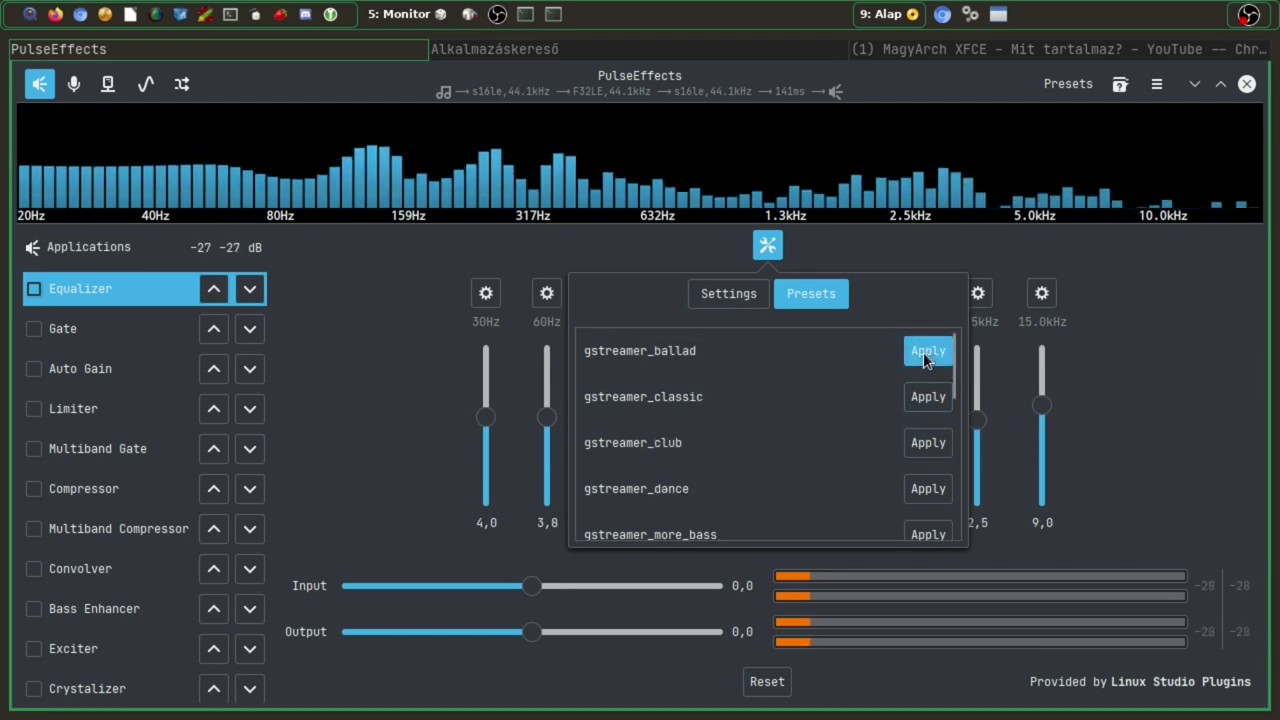
pyautogui.scroll(-2, 917, 405)
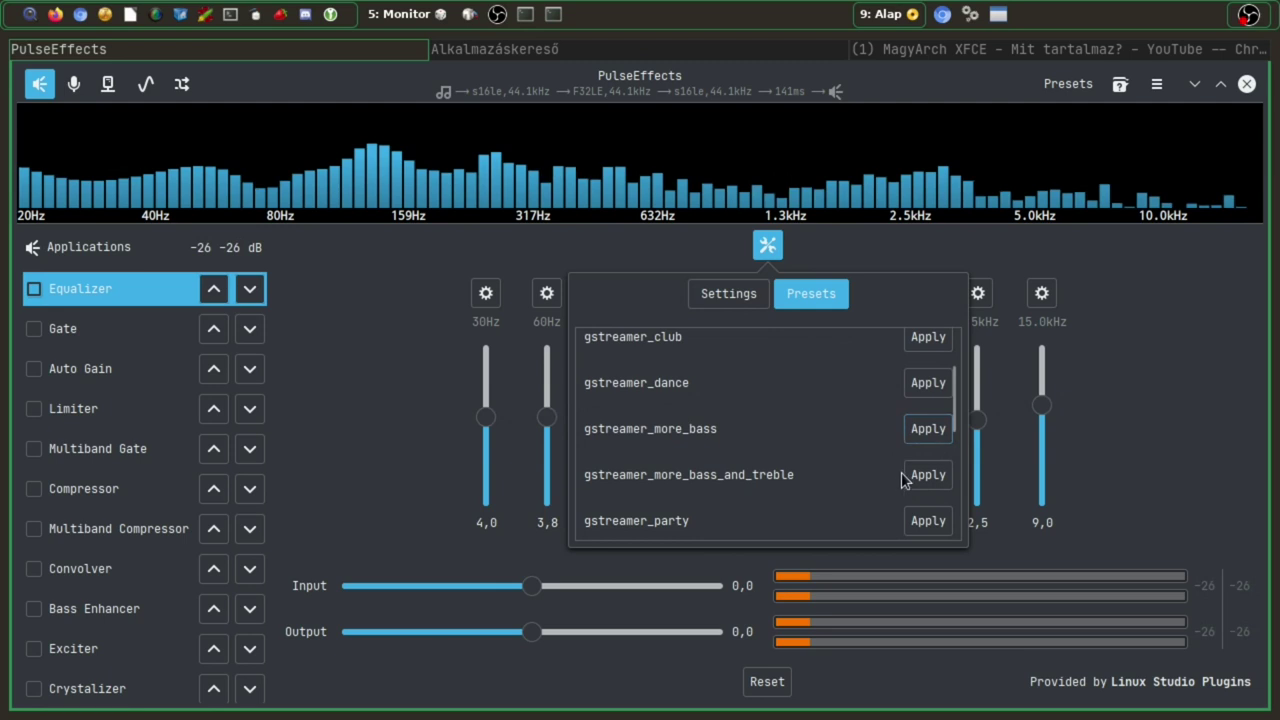
pyautogui.click(928, 520)
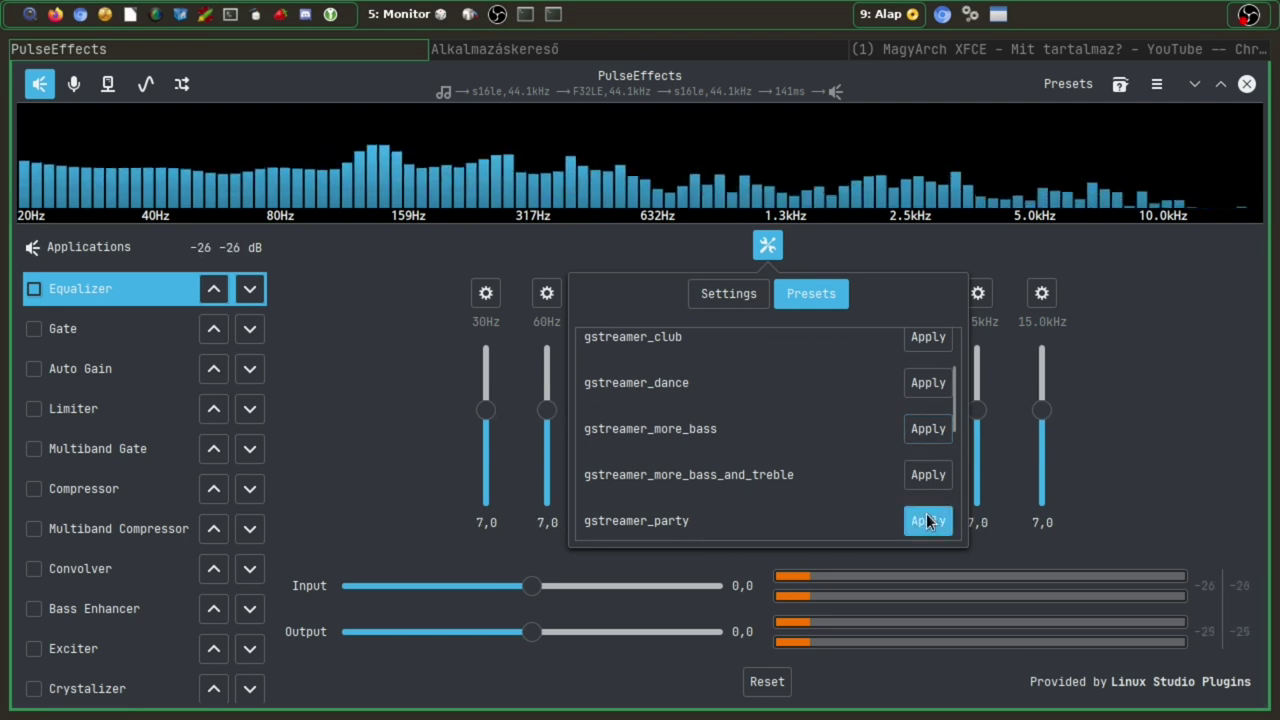
pyautogui.click(925, 480)
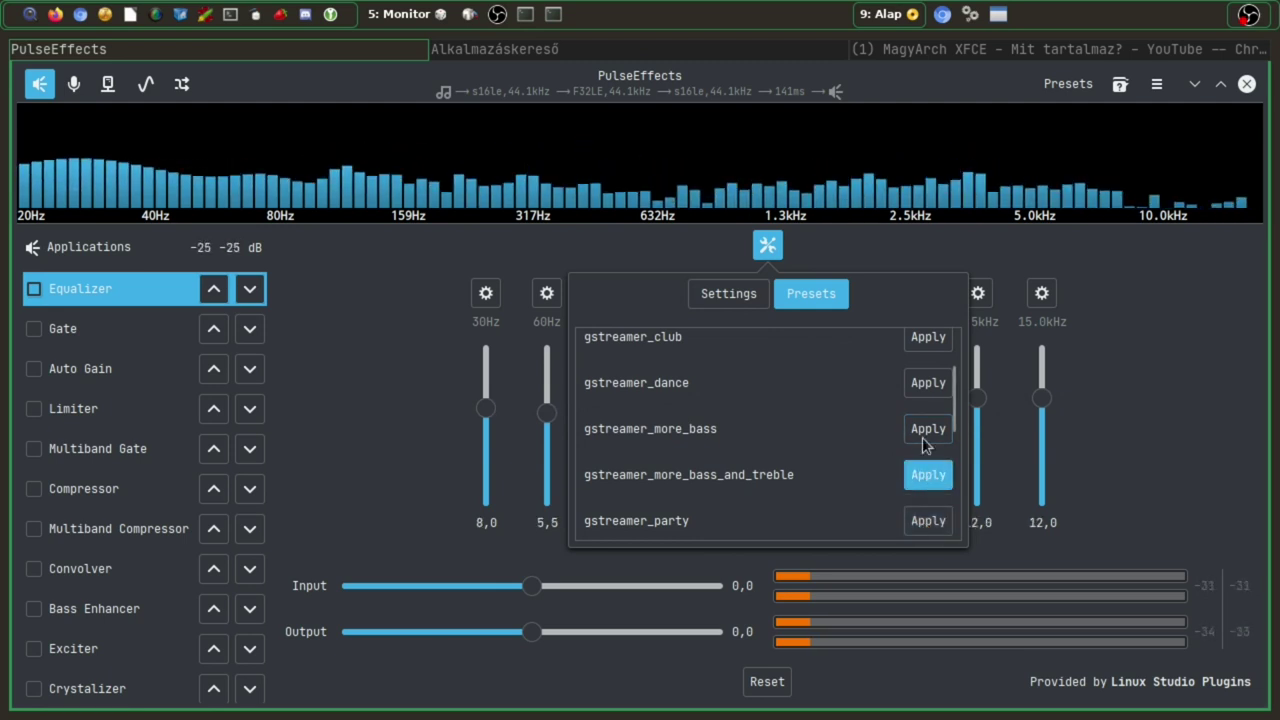
# - Compare the gstreamer_ballad and gstreamer_pop equalizer presets, and apply gstreamer_ska
pyautogui.scroll(2, 923, 430)
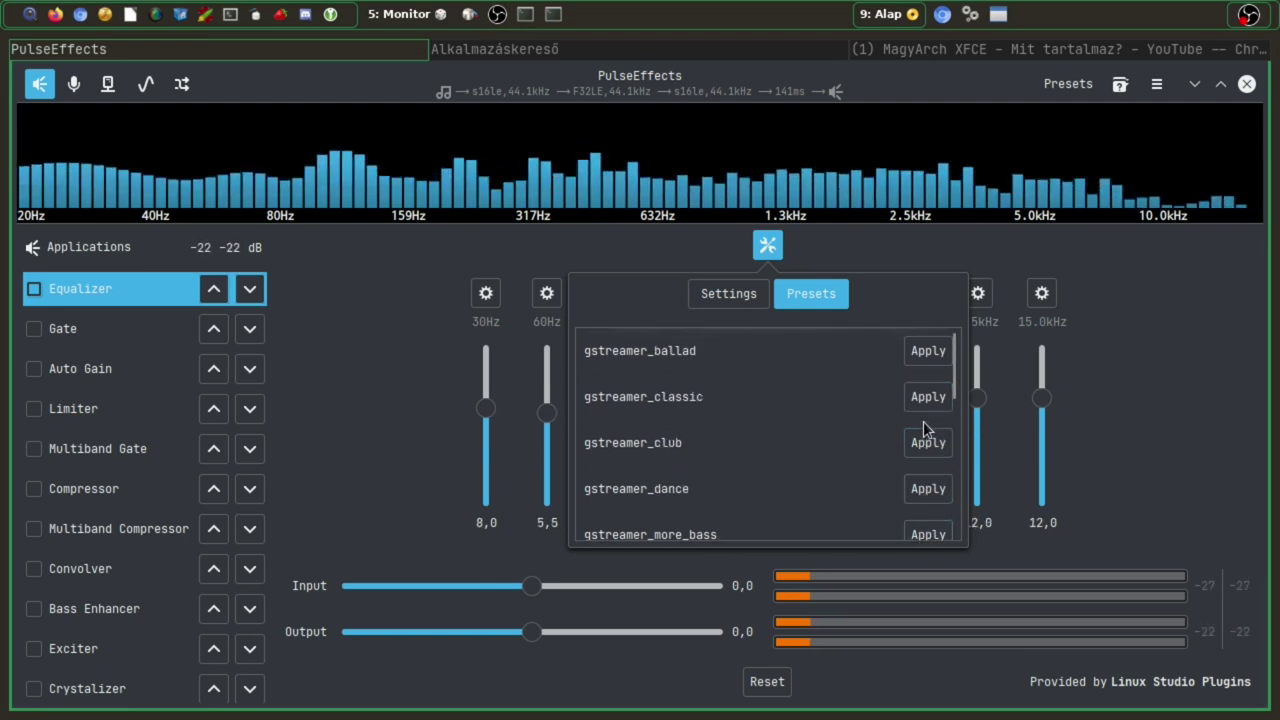
pyautogui.click(913, 354)
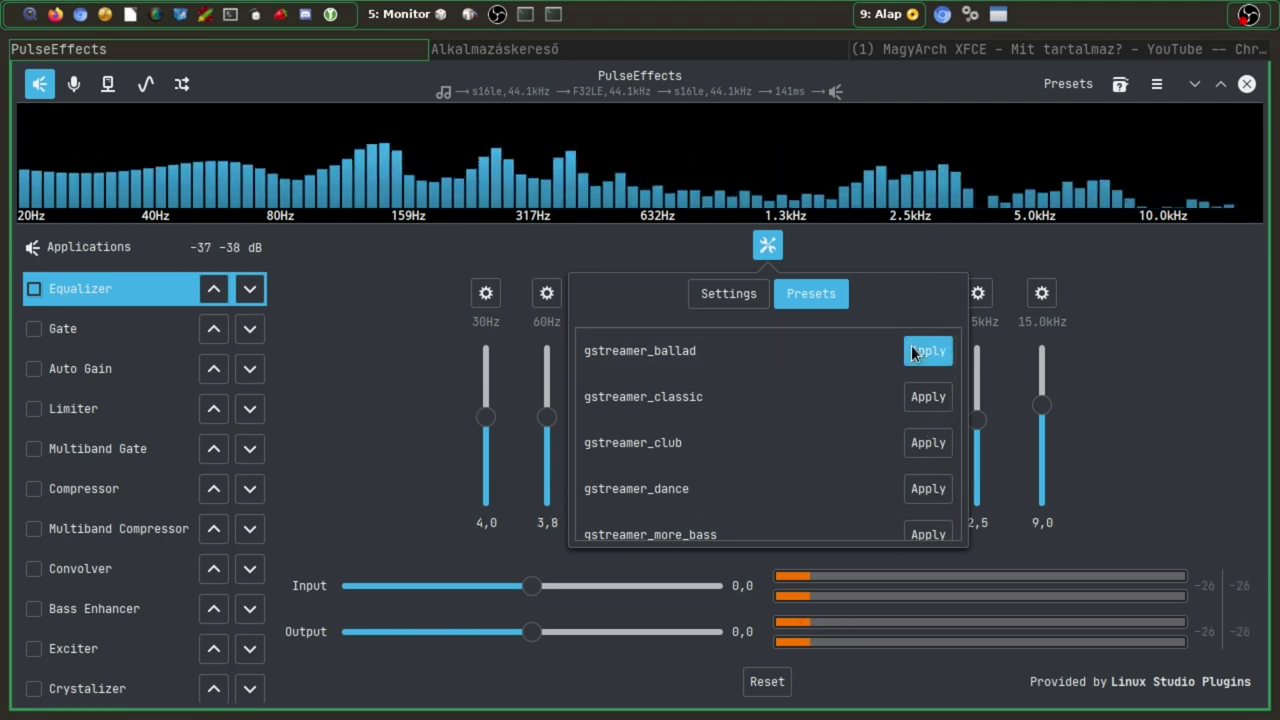
pyautogui.scroll(-4, 911, 351)
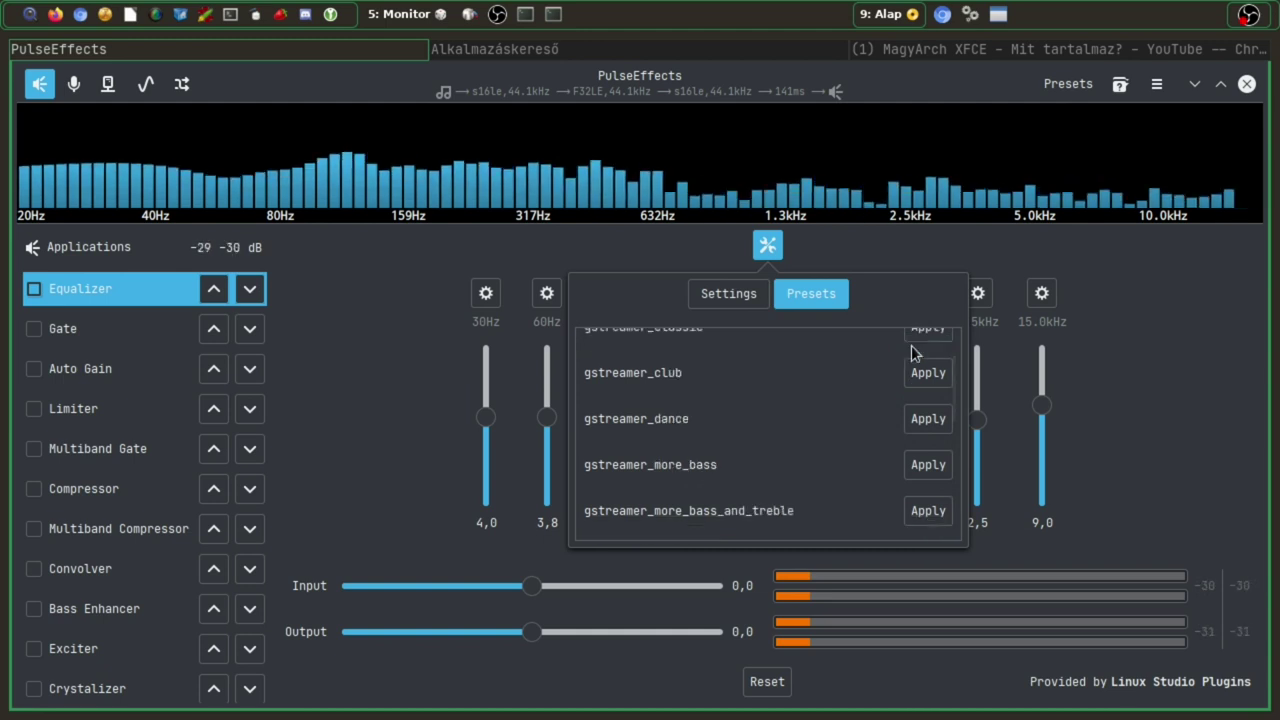
pyautogui.click(921, 468)
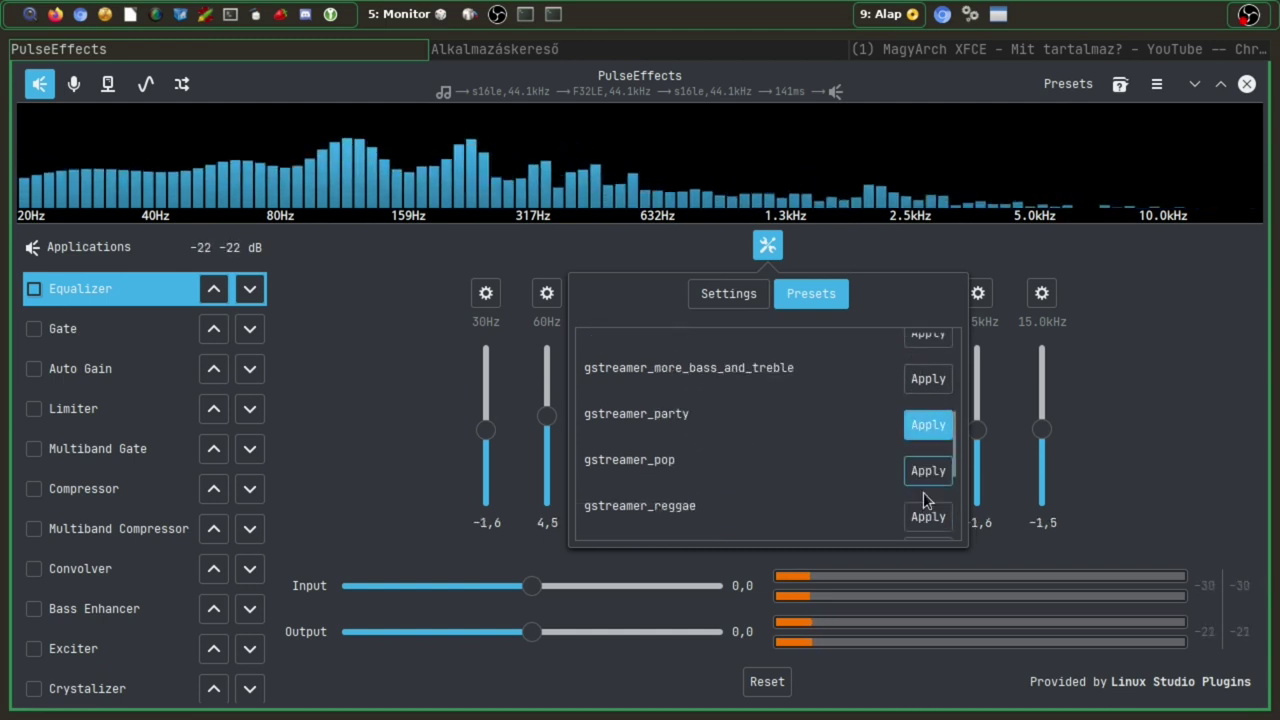
pyautogui.scroll(-2, 924, 500)
pyautogui.click(924, 494)
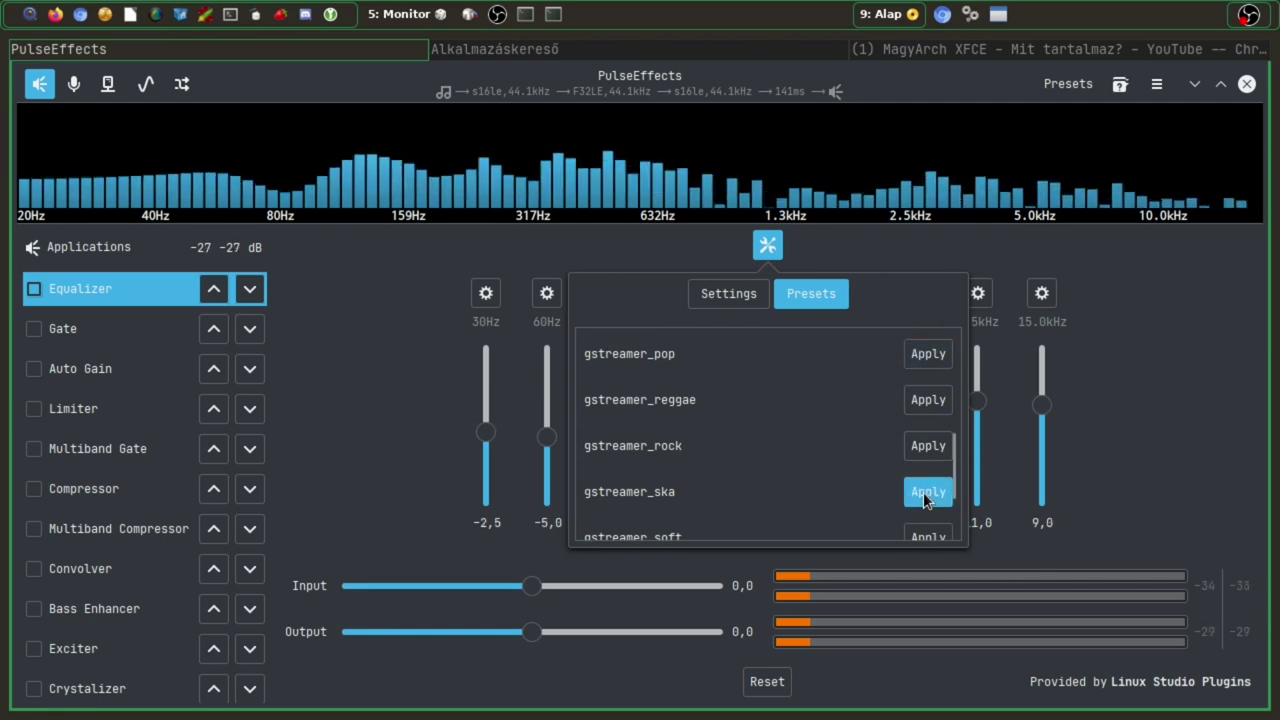
# - Apply the ziyad_perfecteq equalizer preset and close the preset list
pyautogui.scroll(-2, 924, 500)
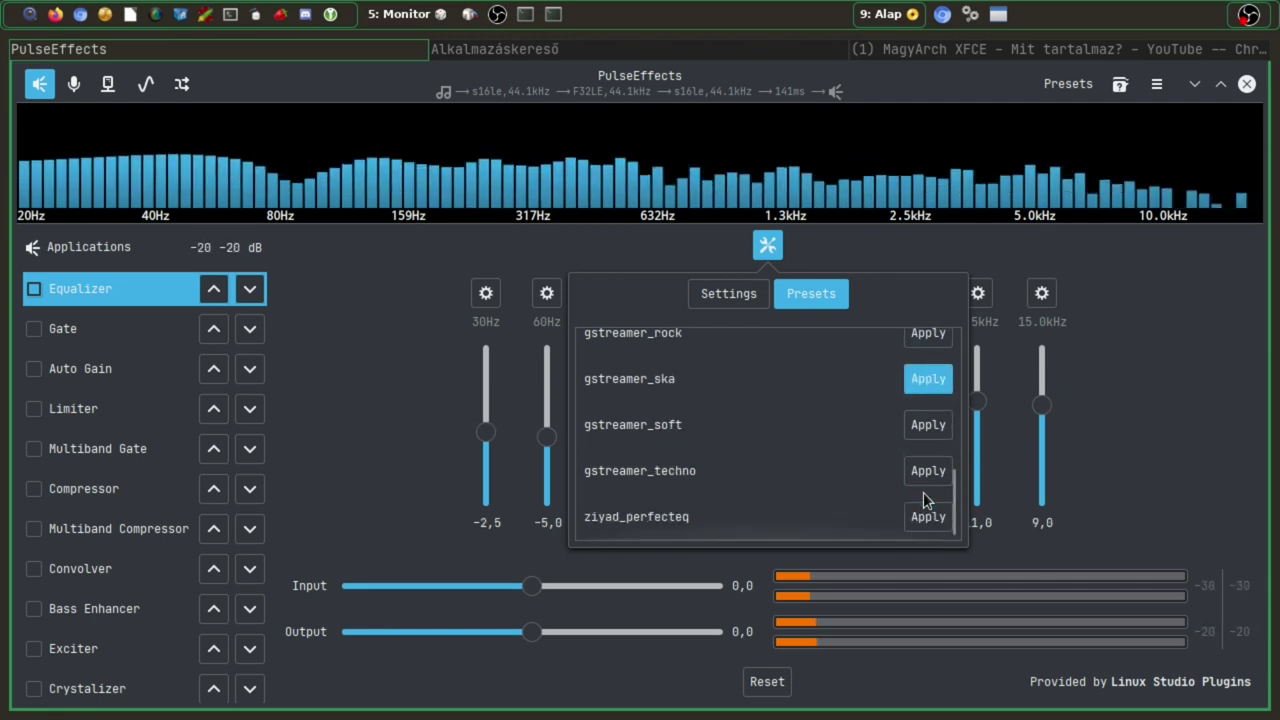
pyautogui.click(925, 513)
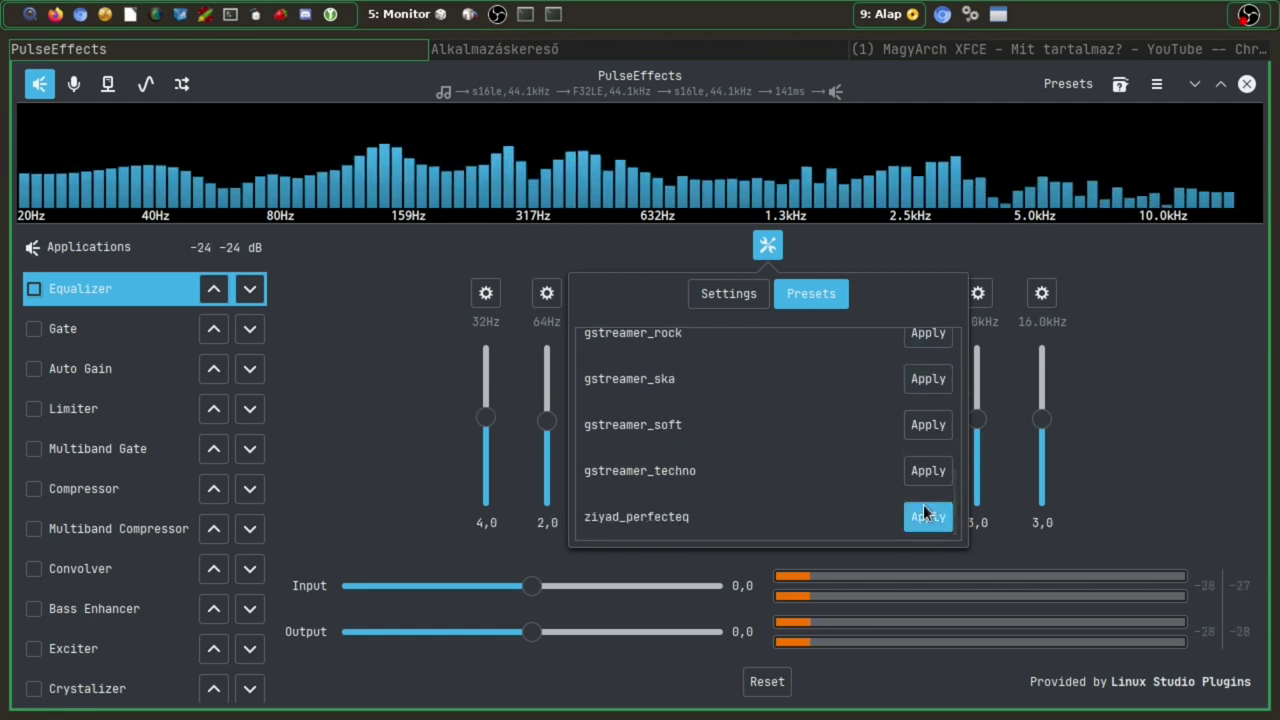
pyautogui.click(765, 254)
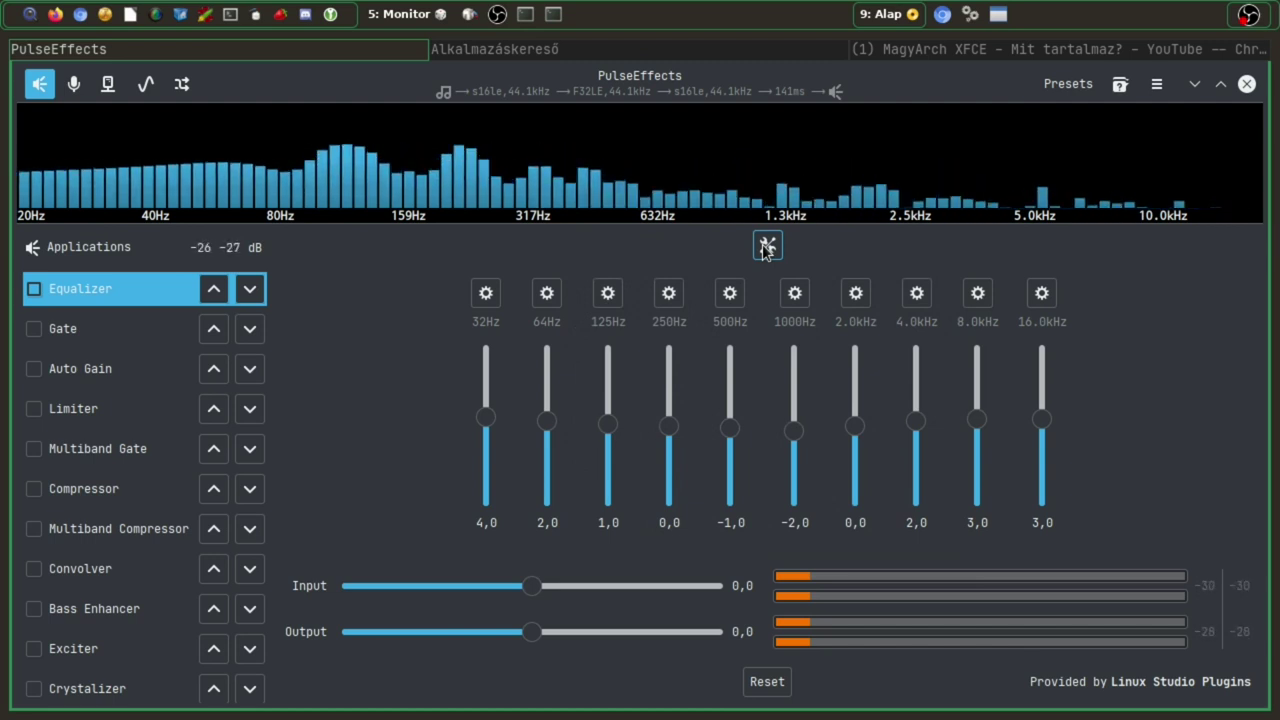
# - Raise the equalizer's 250 Hz band to about 15.8 and its 500 Hz band to about 23.4
pyautogui.moveTo(670, 424); pyautogui.dragTo(669, 389)
pyautogui.moveTo(730, 428); pyautogui.dragTo(731, 371)
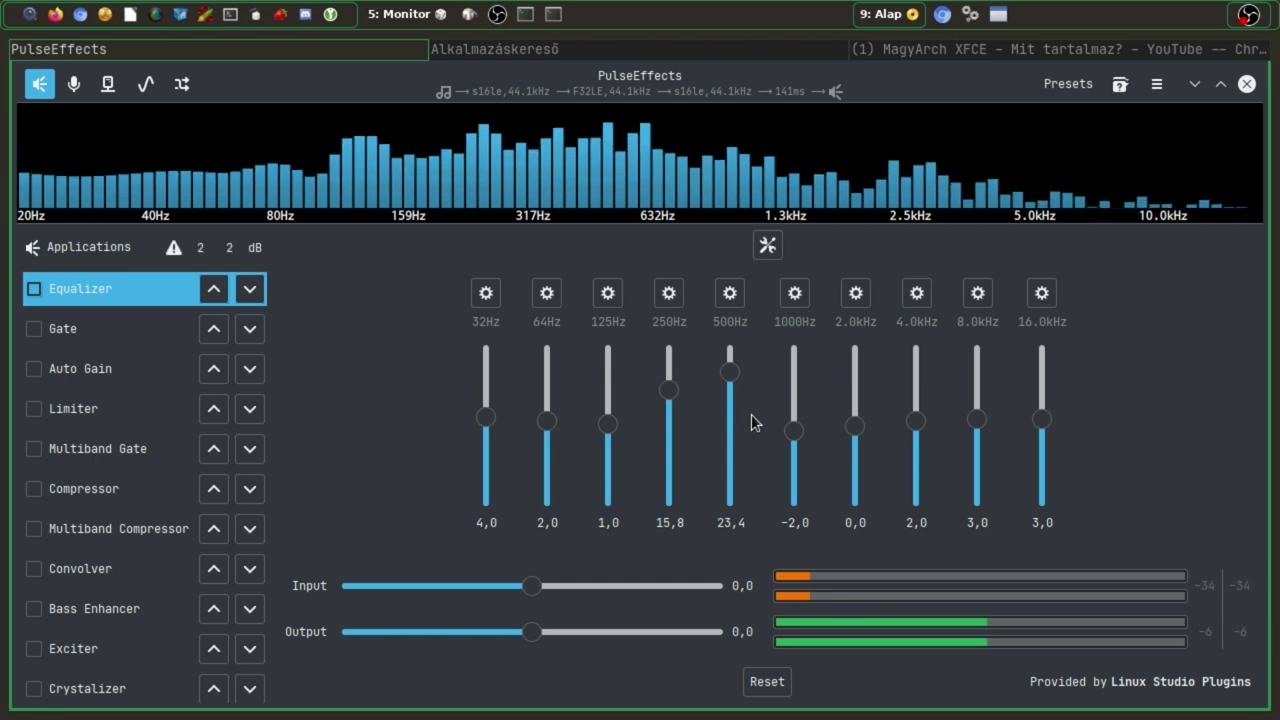
# - Reset the equalizer to its default settings and raise its input gain to about 9.1
pyautogui.click(773, 690)
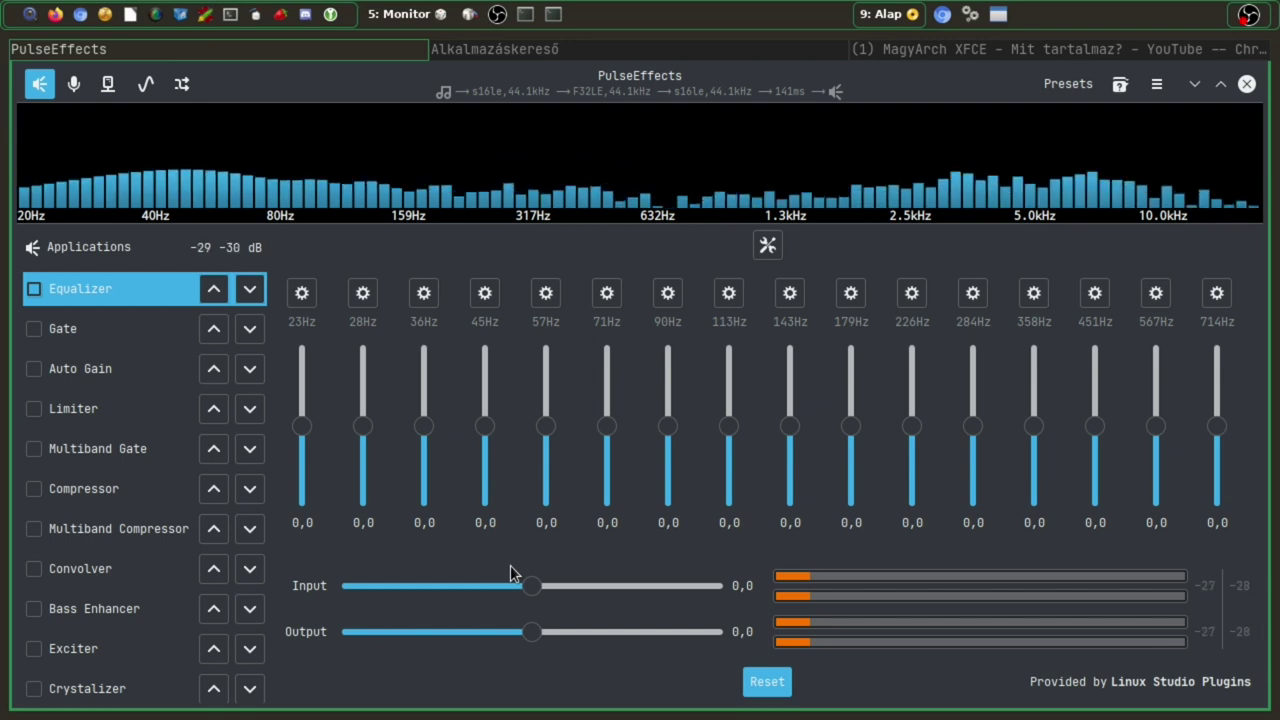
pyautogui.moveTo(535, 590); pyautogui.dragTo(622, 592)
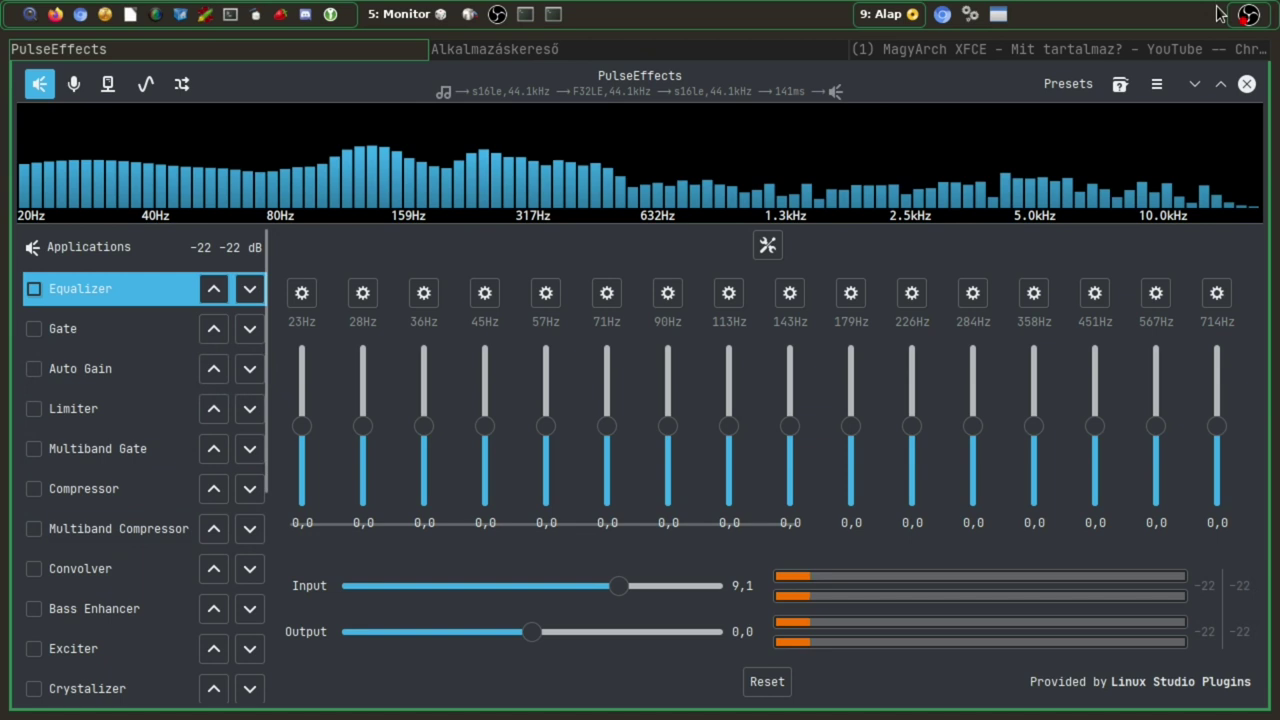
# - Examine where an output effects preset is named and created, and close the preset manager without saving one
pyautogui.click(1068, 84)
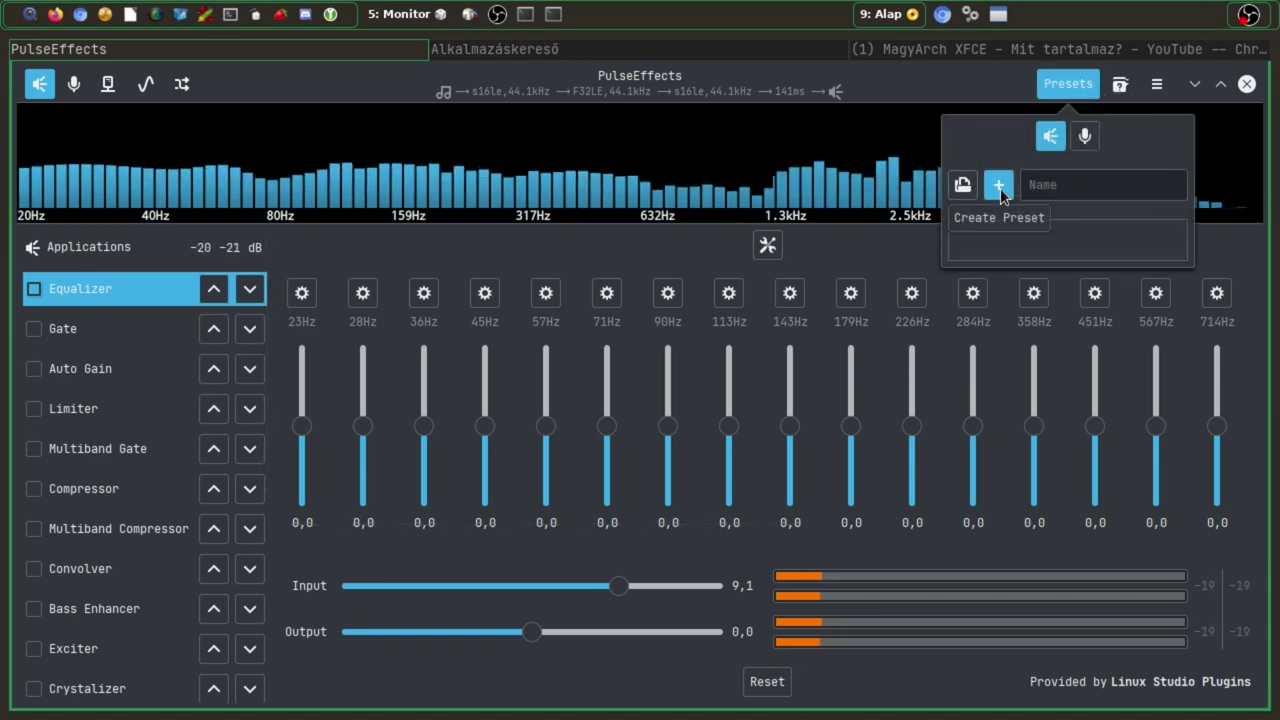
pyautogui.click(1047, 183)
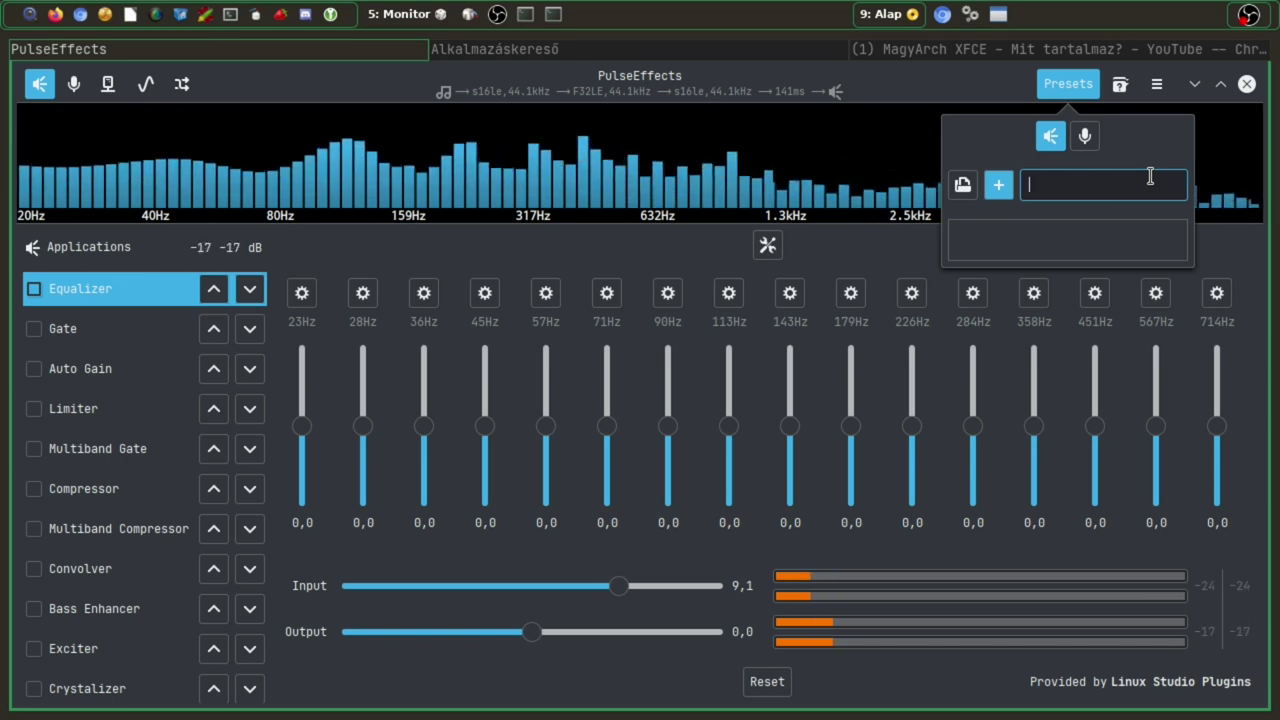
pyautogui.click(997, 107)
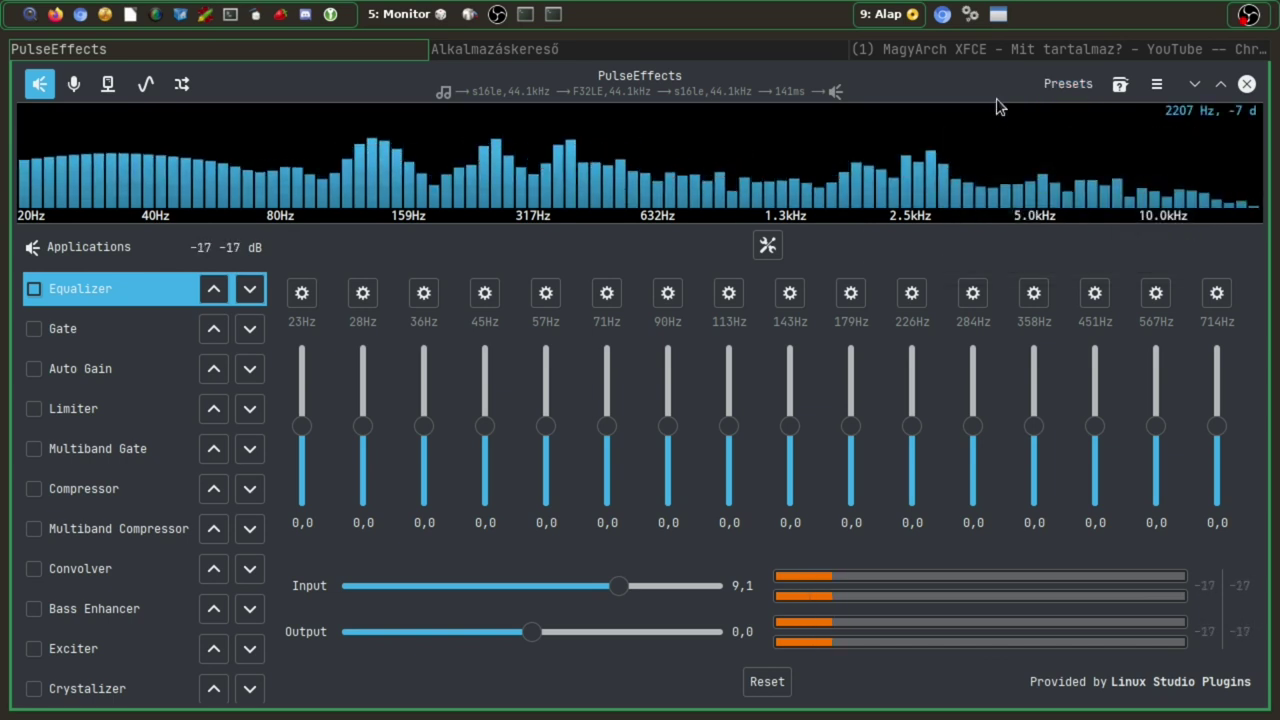